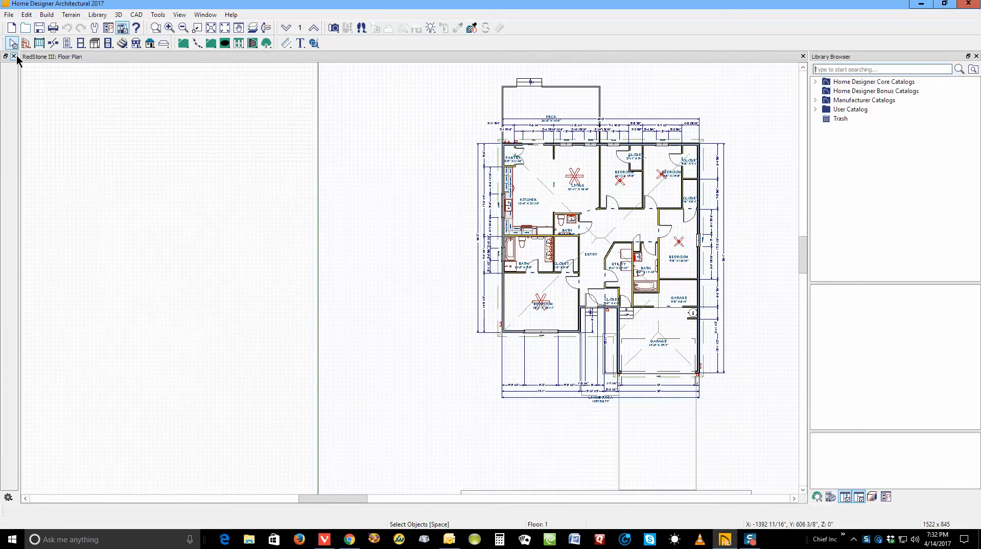
pyautogui.click(27, 15)
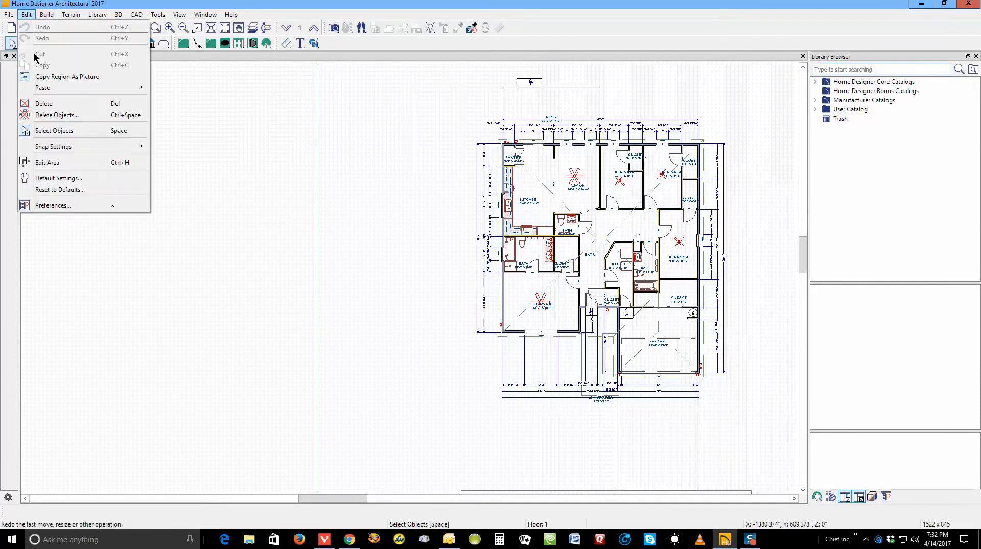
pyautogui.click(59, 181)
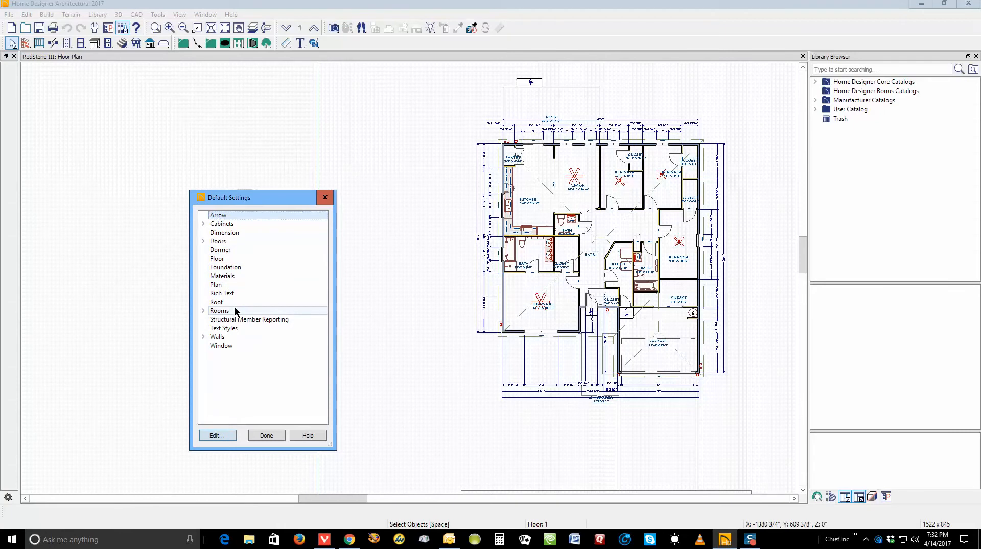
pyautogui.click(265, 435)
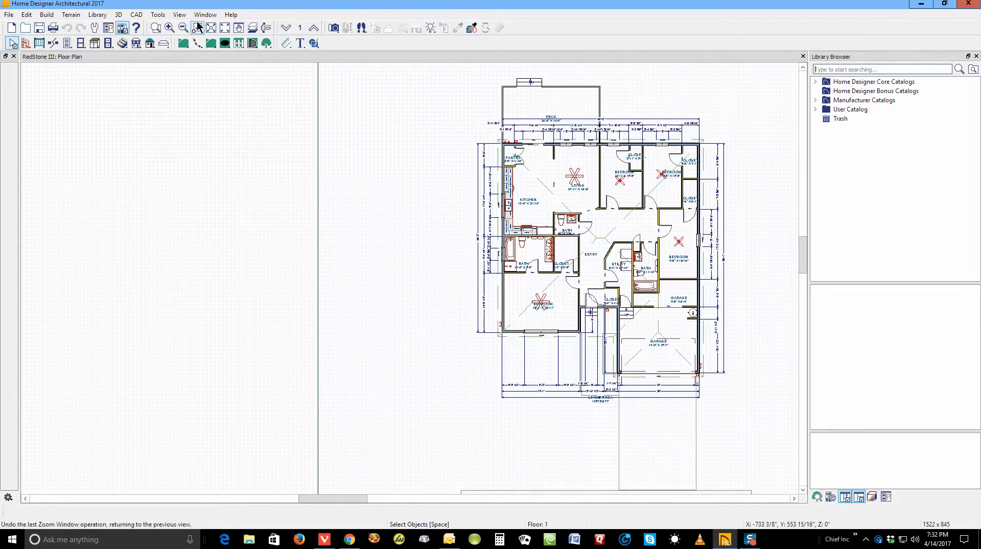
# Step: Turn off the reference grid in the floor plan
pyautogui.click(180, 15)
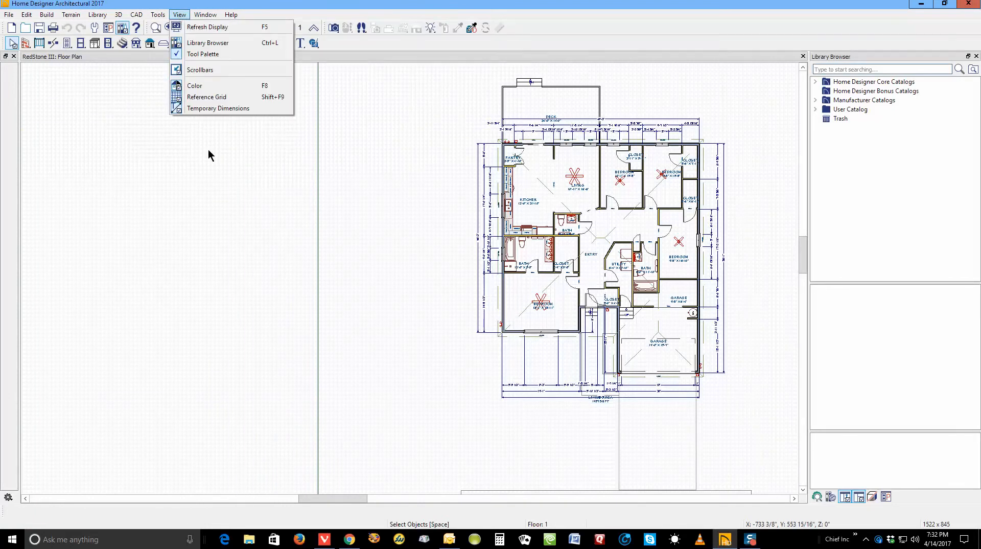
pyautogui.click(207, 97)
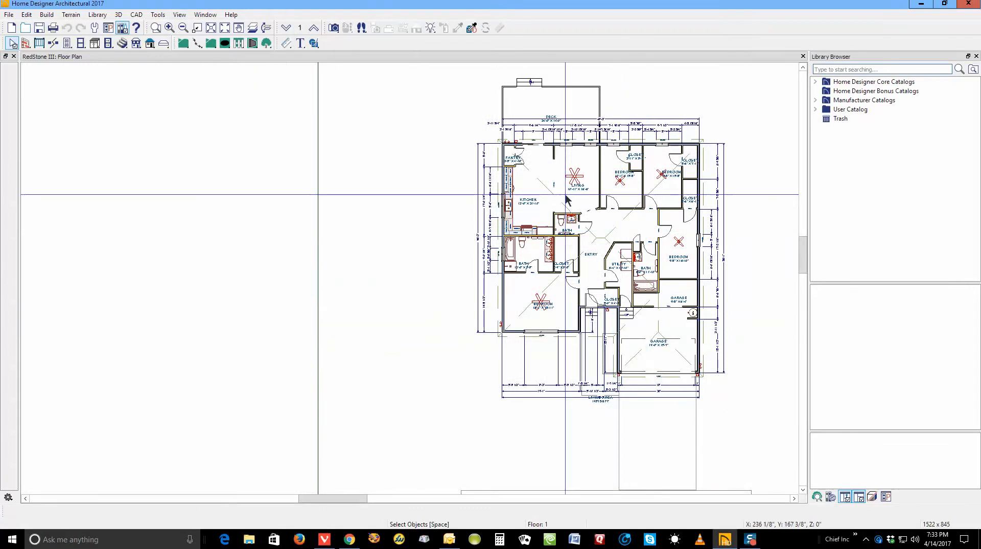
# Step: Inspect the foundation level in a perspective doll house view from several angles, and close the view
pyautogui.click(285, 29)
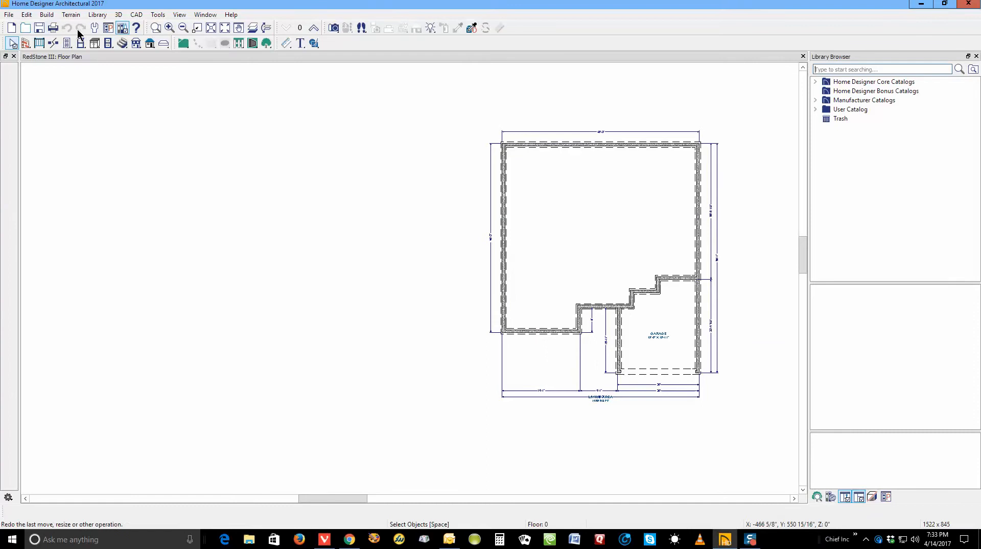
pyautogui.click(333, 28)
pyautogui.click(9, 109)
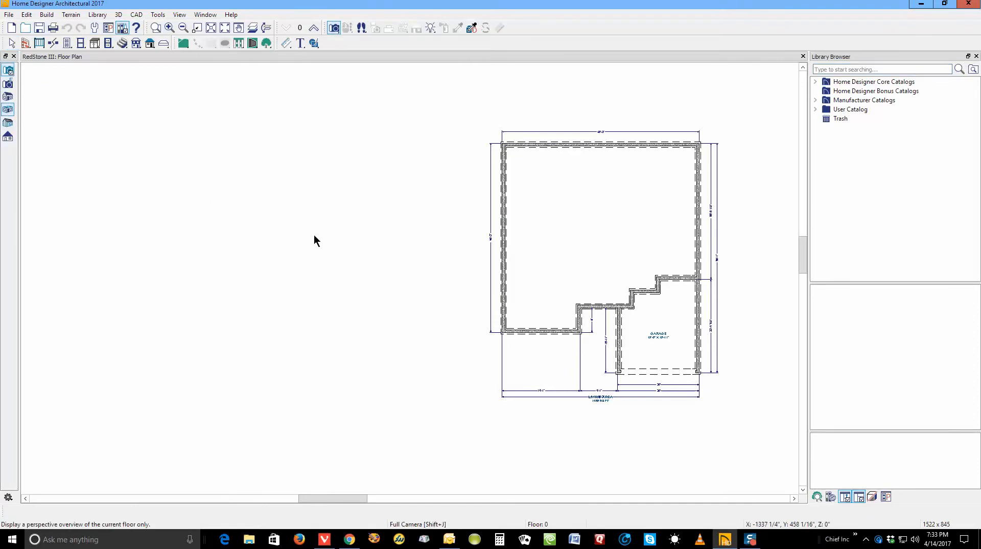
pyautogui.moveTo(422, 317); pyautogui.dragTo(373, 304)
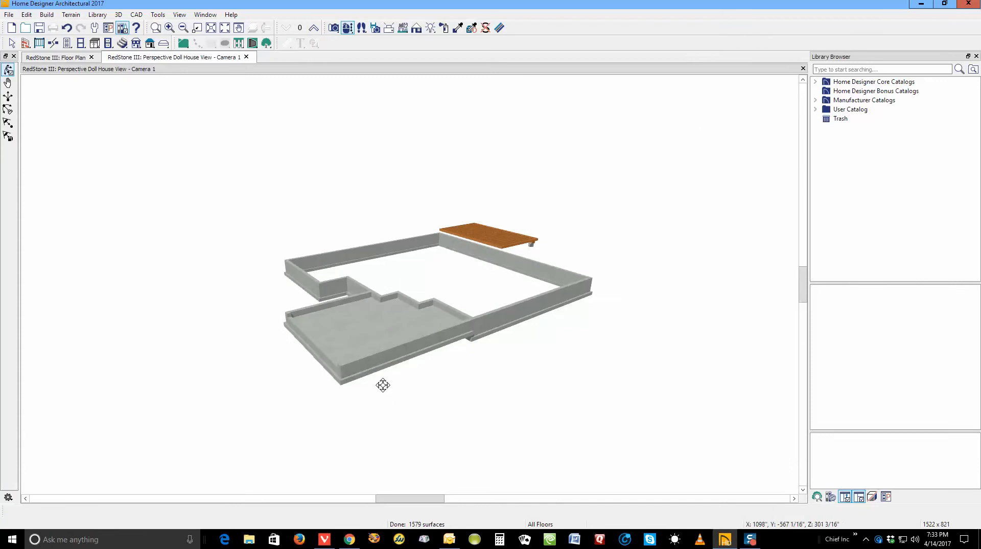
pyautogui.moveTo(410, 358); pyautogui.dragTo(559, 370)
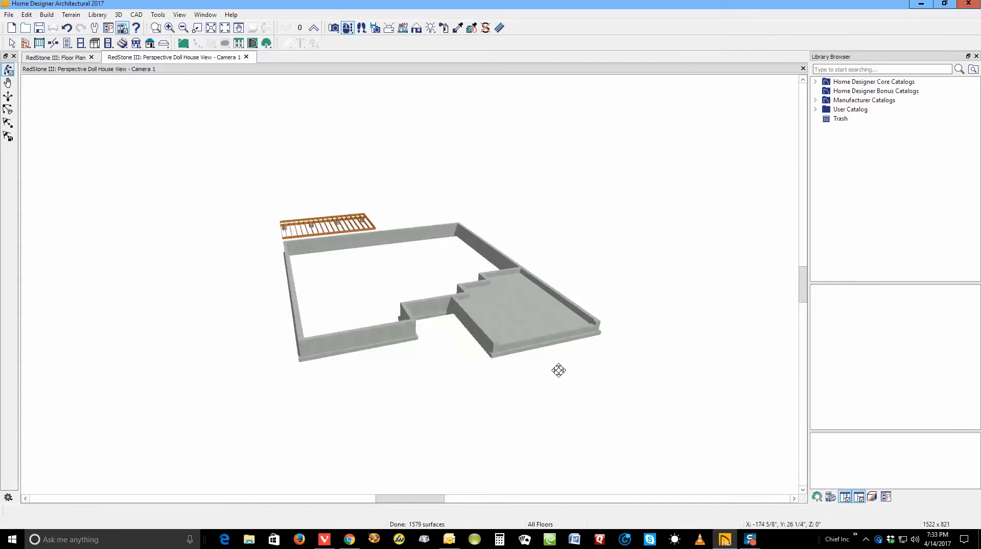
pyautogui.scroll(2, 466, 357)
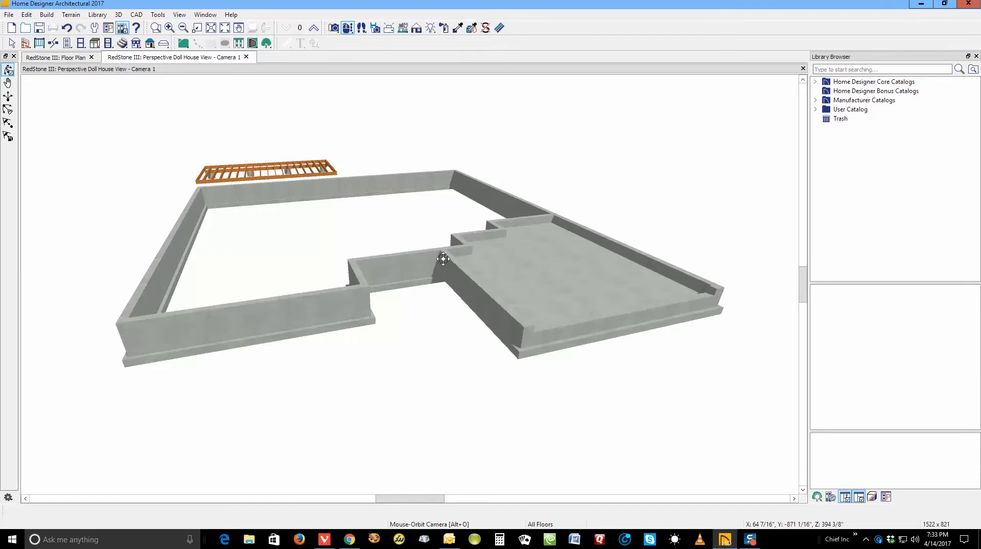
pyautogui.click(802, 69)
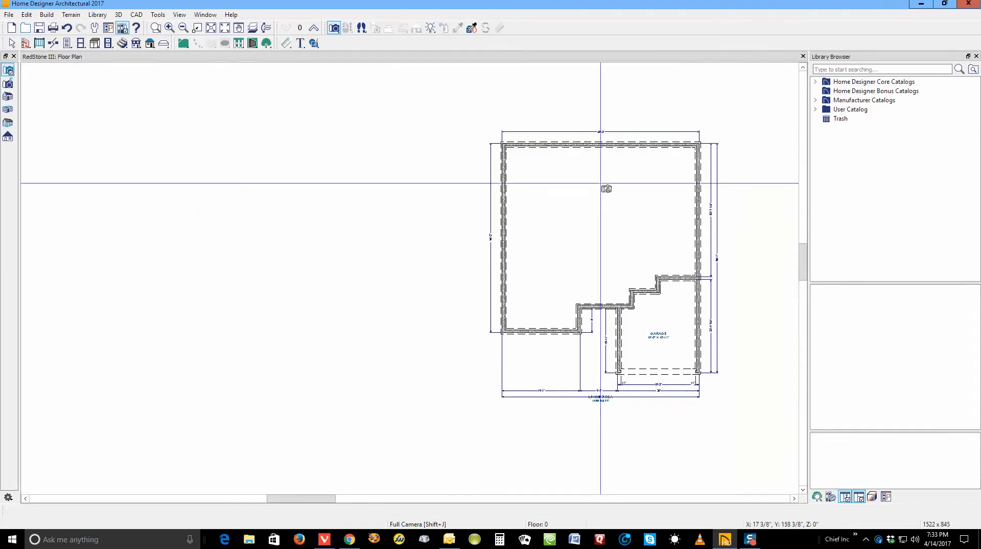
# Step: Change the plan's default foundation type to Monolithic Slab
pyautogui.click(30, 17)
pyautogui.click(66, 180)
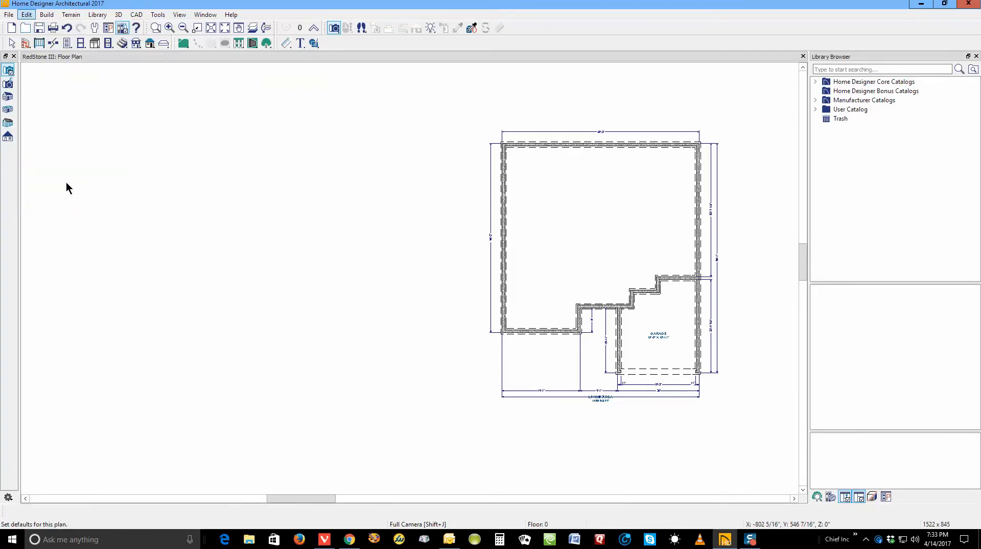
pyautogui.click(220, 267)
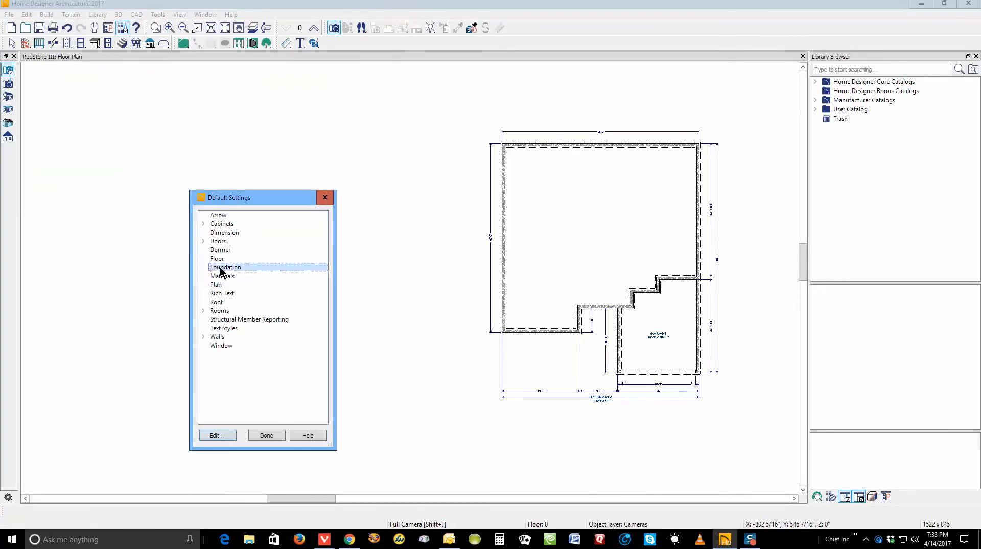
pyautogui.click(217, 435)
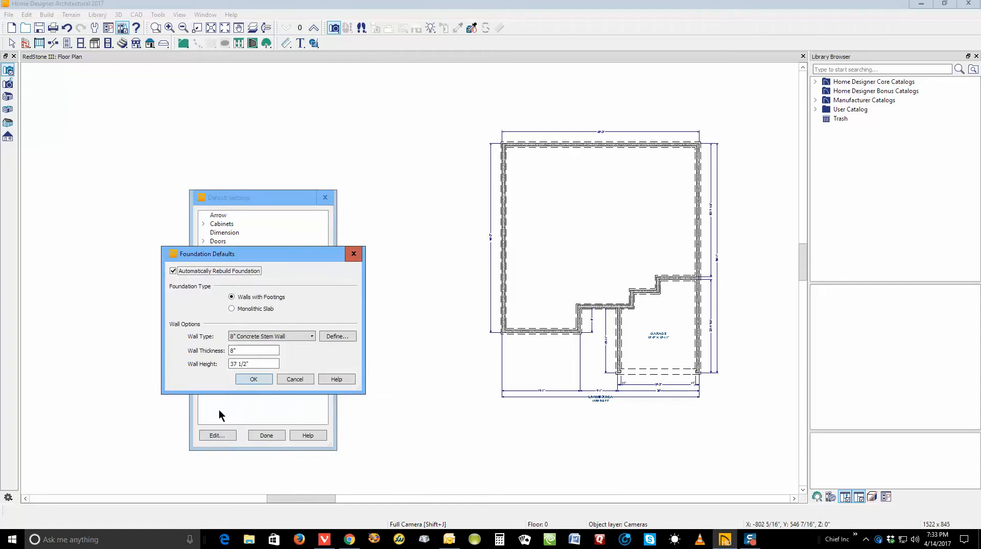
pyautogui.click(233, 308)
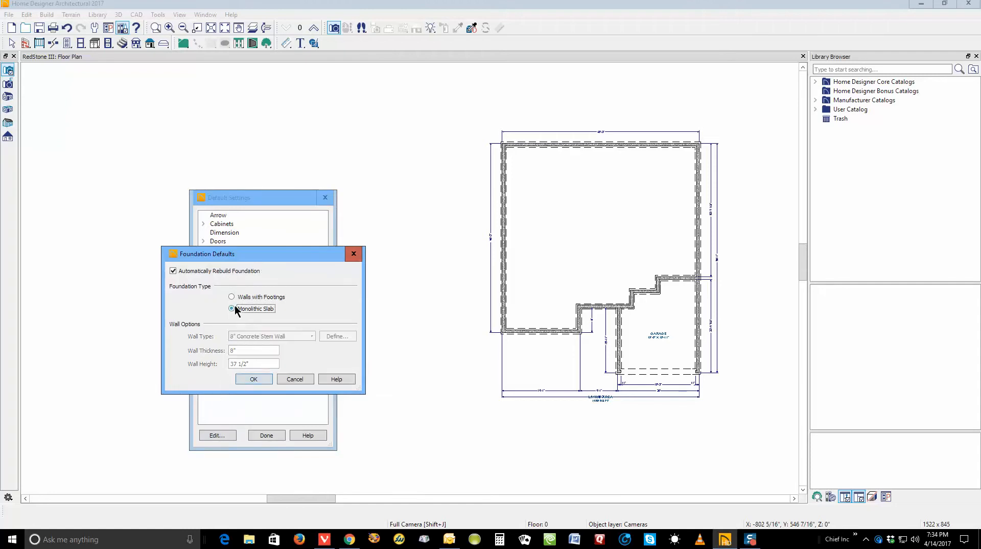
pyautogui.click(252, 380)
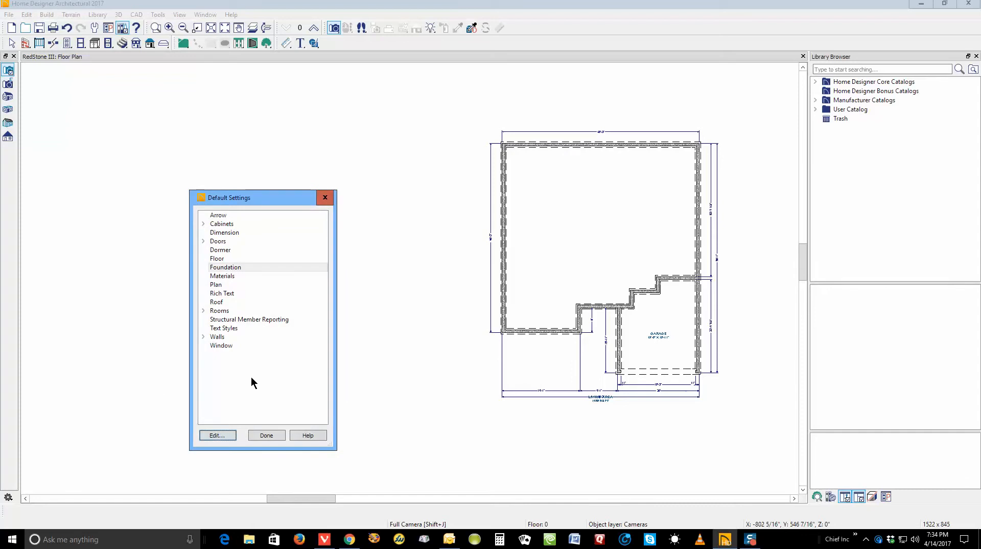
pyautogui.click(264, 436)
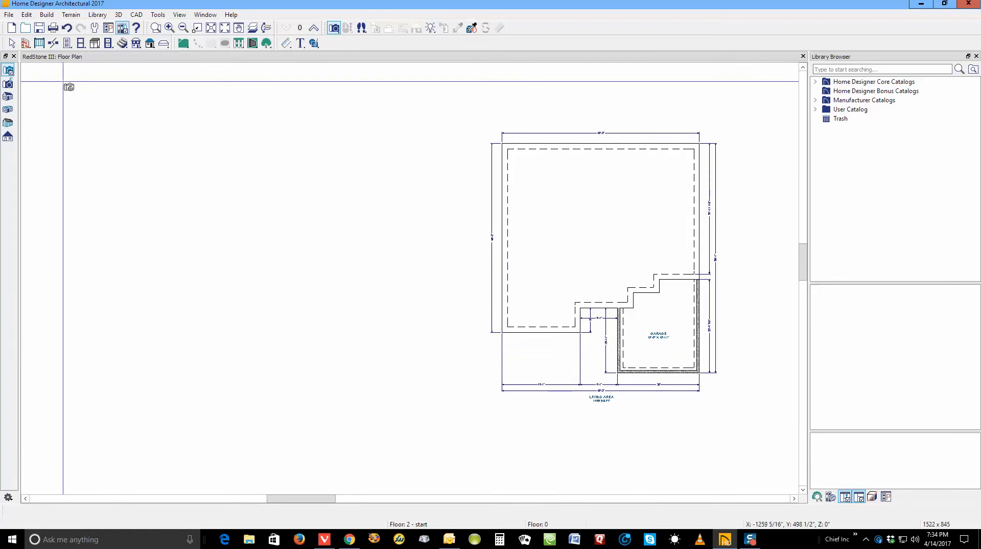
# Step: Check how the garage slab meets the house slab in a new perspective doll house view, and close the view
pyautogui.click(11, 108)
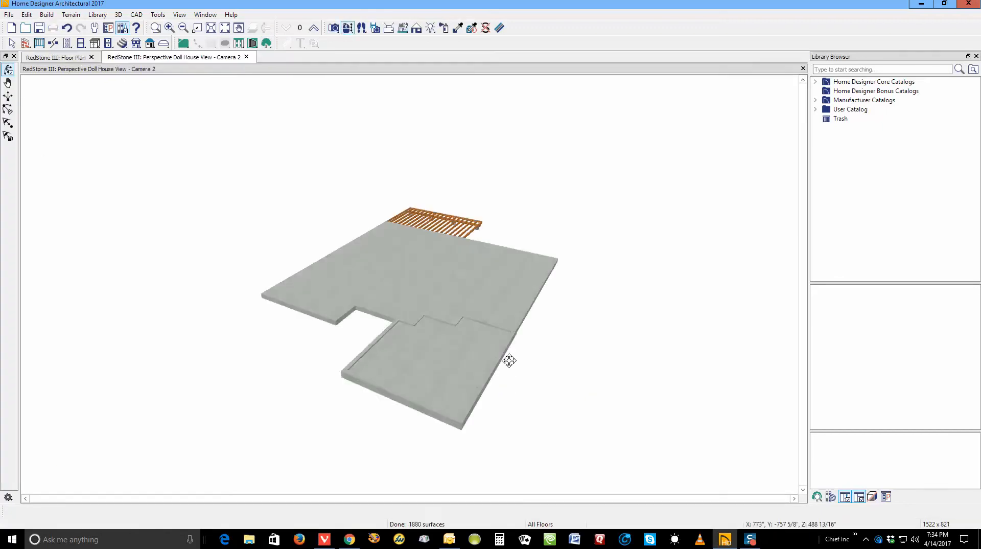
pyautogui.moveTo(372, 365); pyautogui.dragTo(358, 351)
pyautogui.scroll(3, 375, 338)
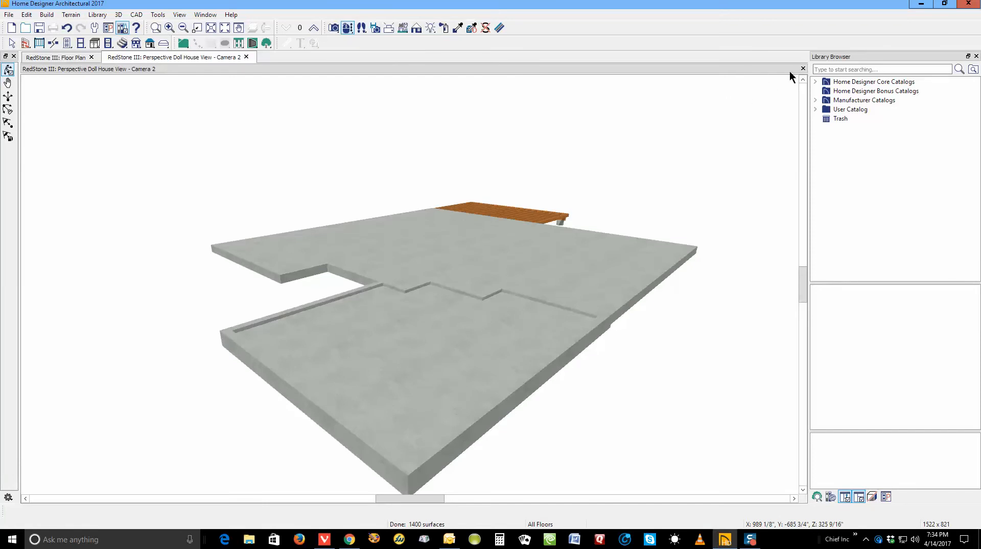
pyautogui.click(803, 68)
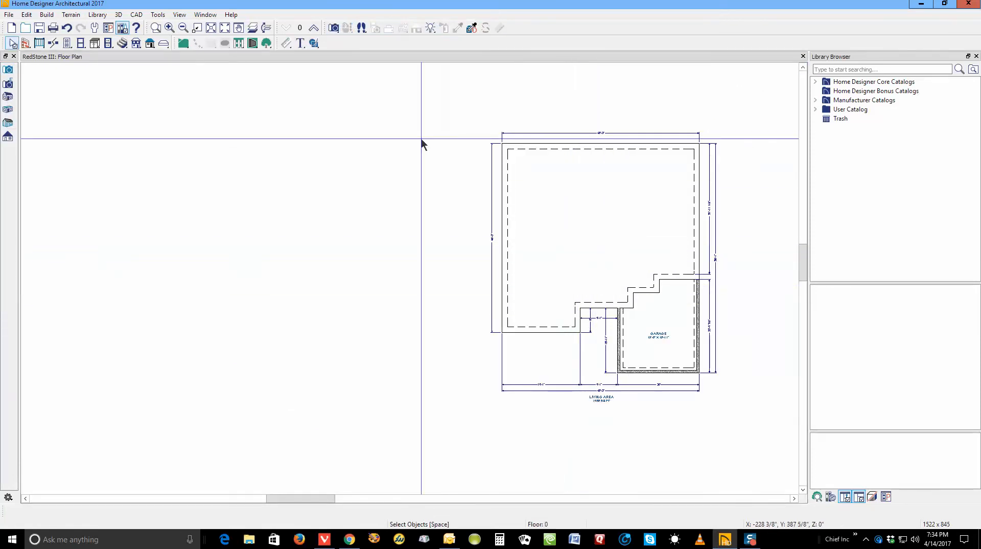
# Step: Review the structure elevations and heights of the main garage room on floor 1 without changing them
pyautogui.click(316, 27)
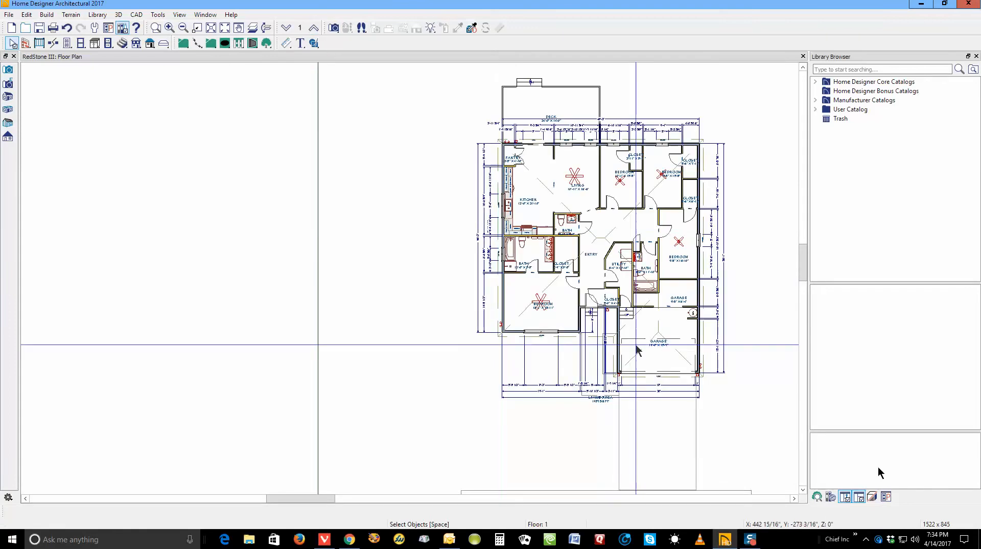
pyautogui.scroll(5, 784, 377)
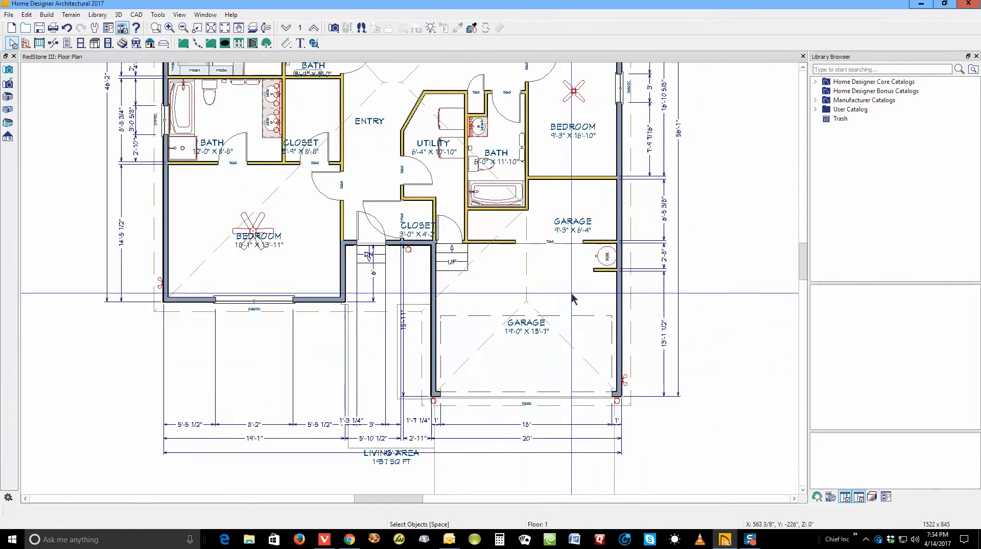
pyautogui.click(567, 296)
pyautogui.doubleClick(566, 296)
pyautogui.click(352, 144)
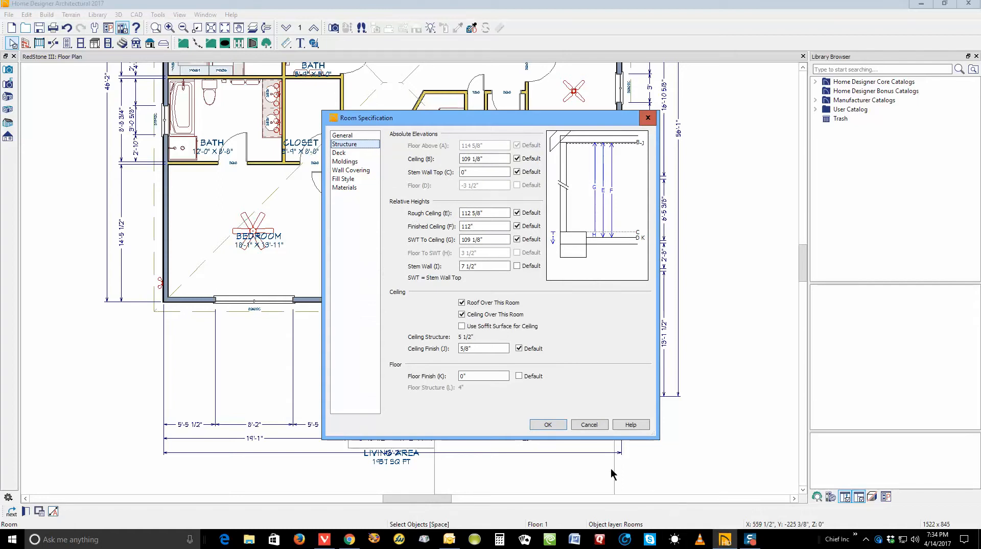
pyautogui.click(596, 424)
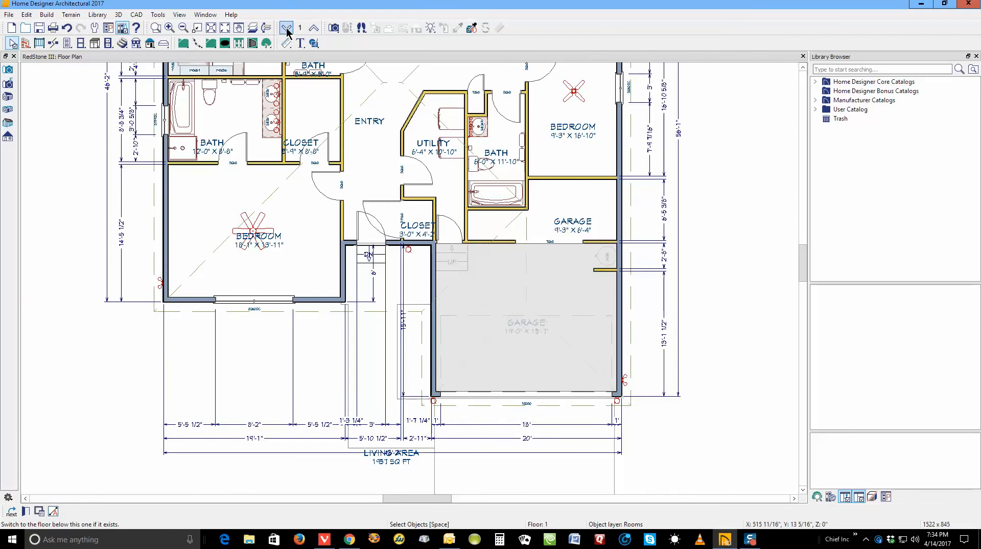
# Step: Reset the garage's absolute floor elevation (C) to its default of 0" on the foundation level
pyautogui.click(287, 28)
pyautogui.doubleClick(540, 258)
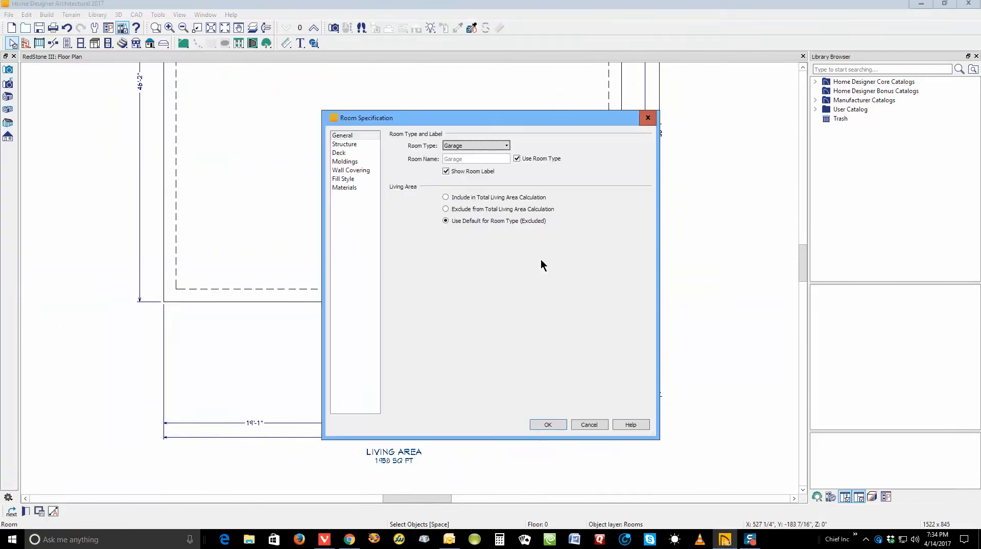
pyautogui.click(351, 146)
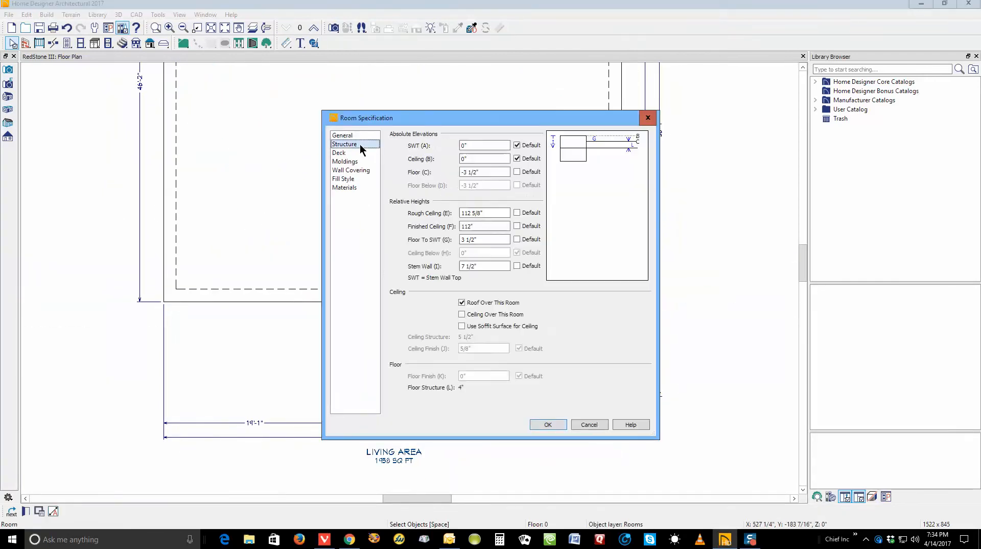
pyautogui.click(517, 172)
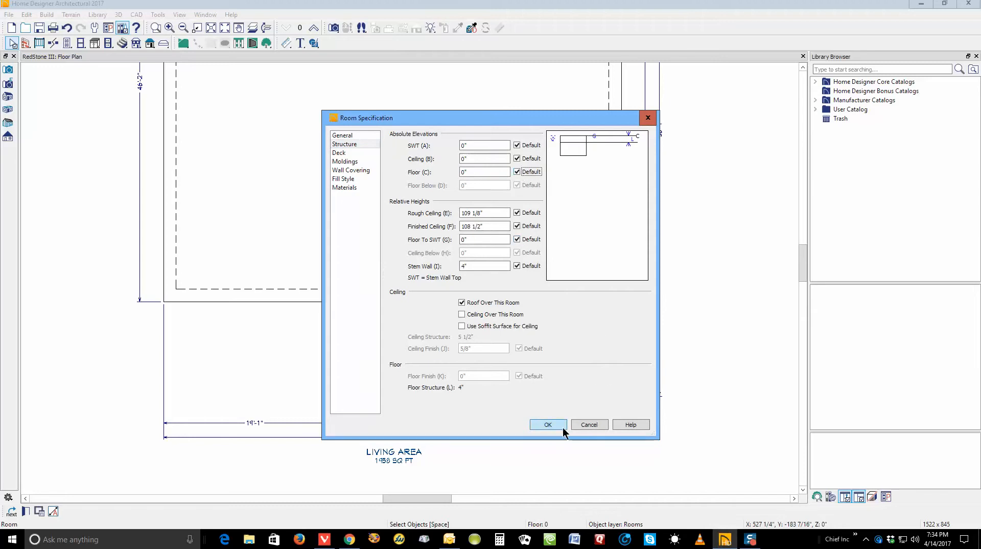
pyautogui.click(547, 425)
pyautogui.click(543, 301)
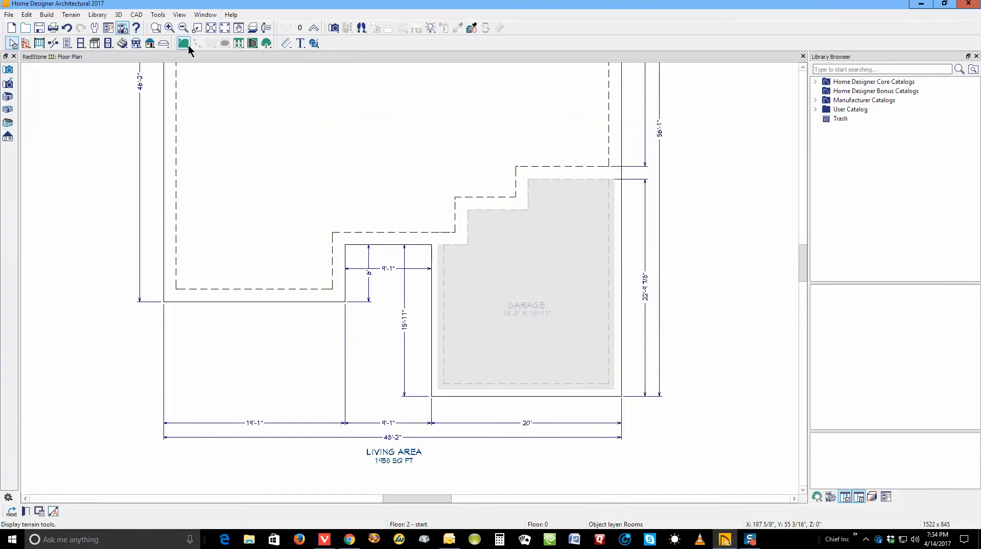
# Step: Examine the garage and house slabs of the foundation level in a fresh perspective doll house overview
pyautogui.click(333, 31)
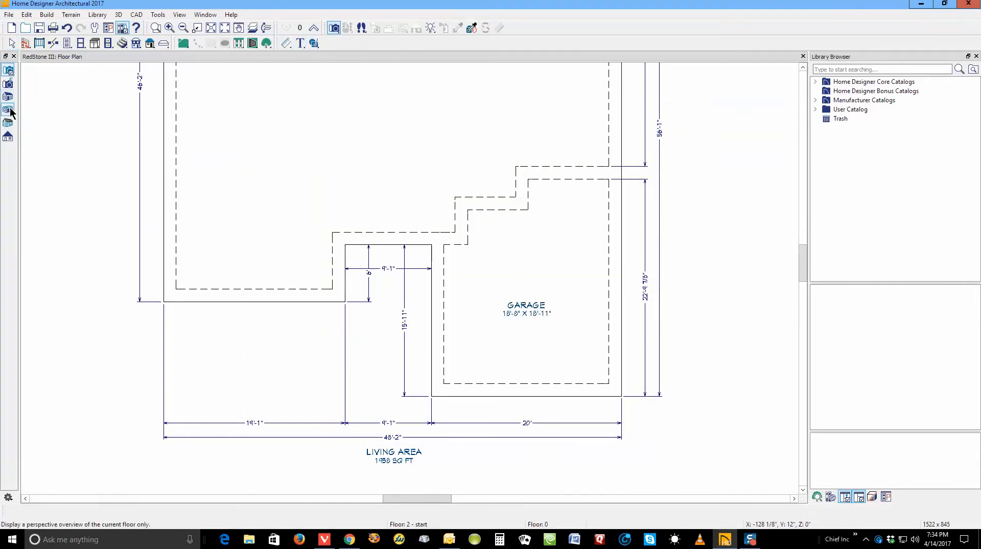
pyautogui.click(20, 133)
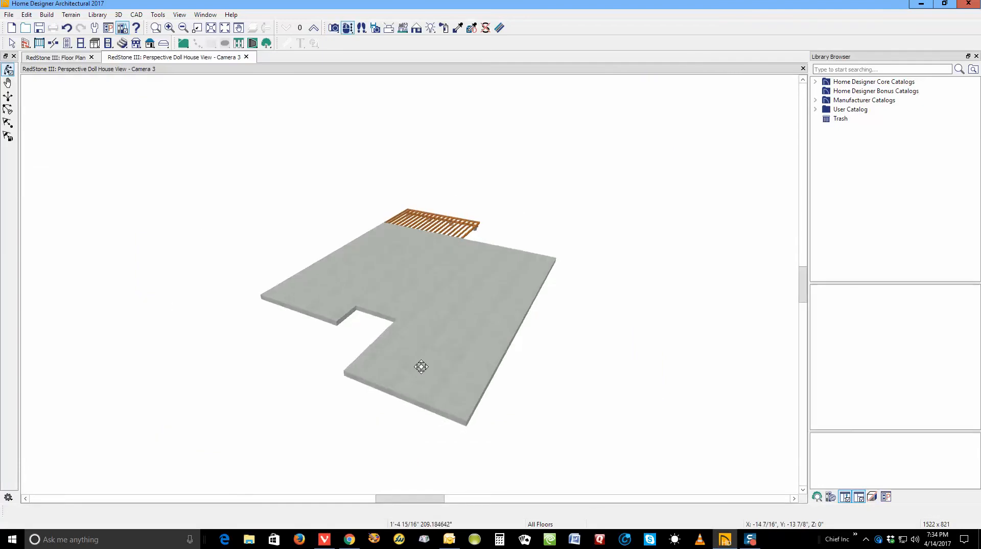
pyautogui.moveTo(492, 343); pyautogui.dragTo(399, 383)
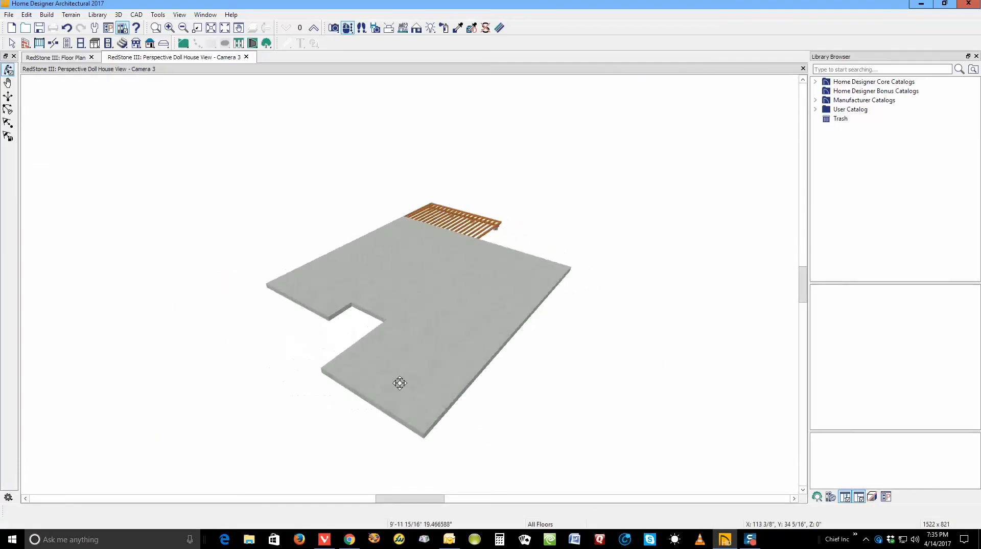
# Step: View the program's PDF User's Guide in the browser, close it, and return to Home Designer
pyautogui.click(231, 15)
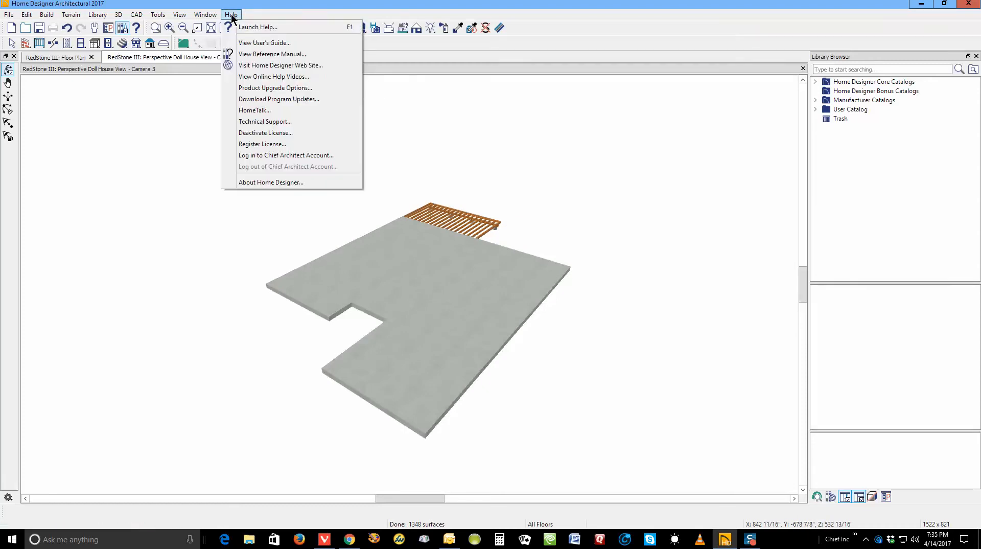
pyautogui.click(240, 42)
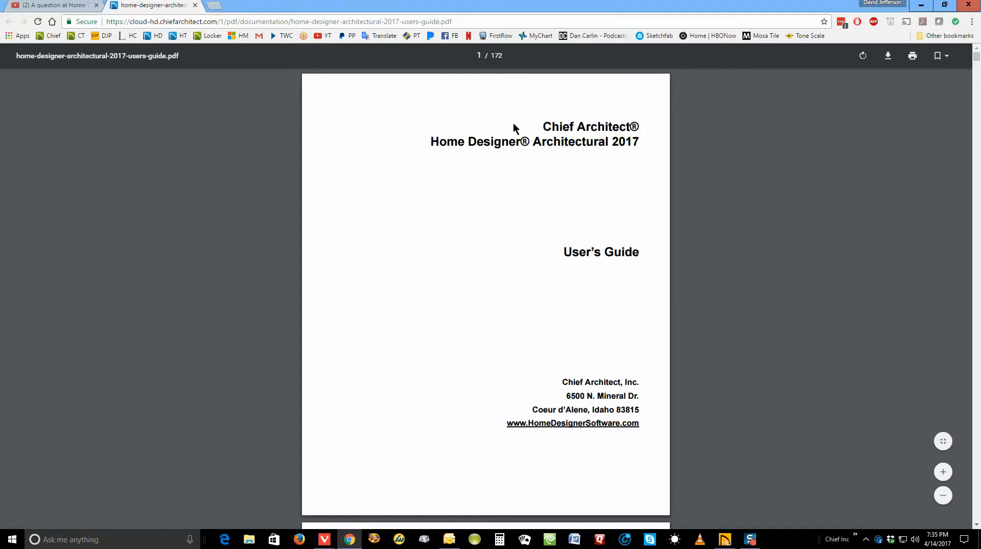
pyautogui.click(195, 5)
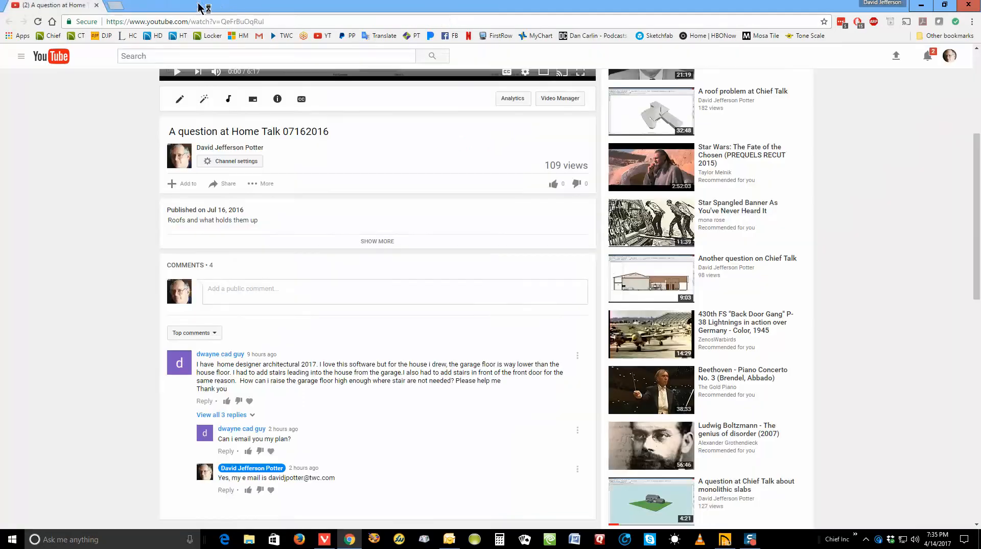
pyautogui.click(918, 6)
pyautogui.click(593, 295)
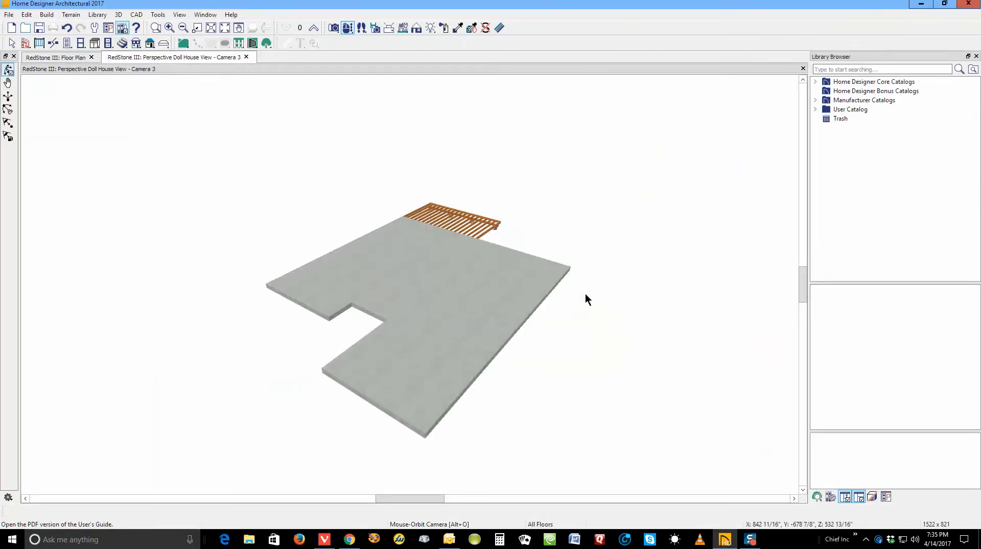
# Step: View the program's Reference Manual PDF in the browser, close it, and switch back to Home Designer
pyautogui.click(235, 16)
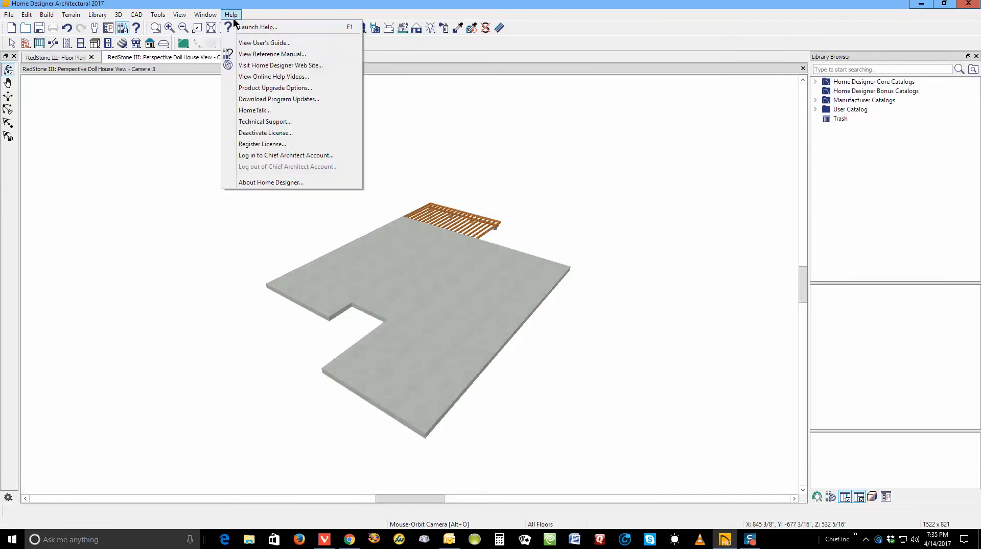
pyautogui.click(282, 54)
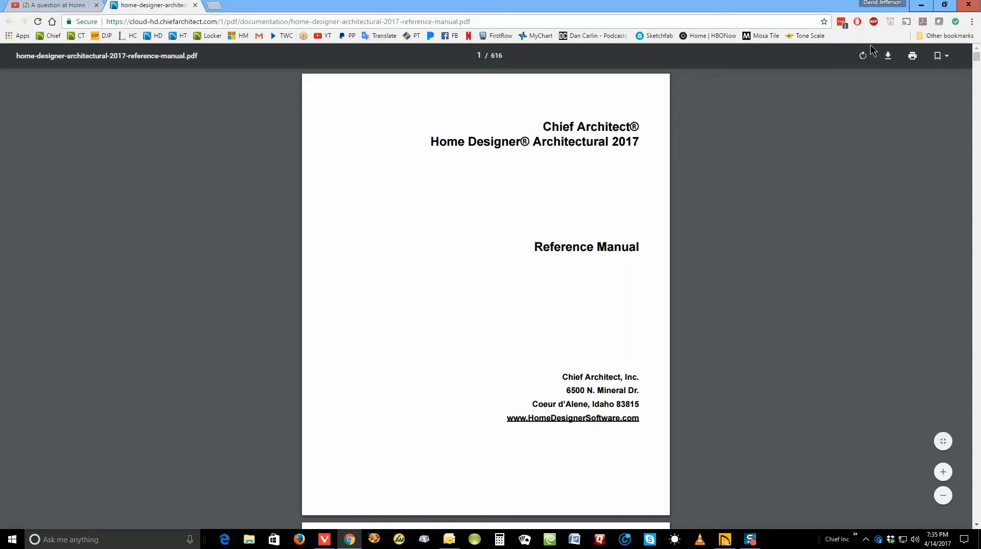
pyautogui.click(195, 6)
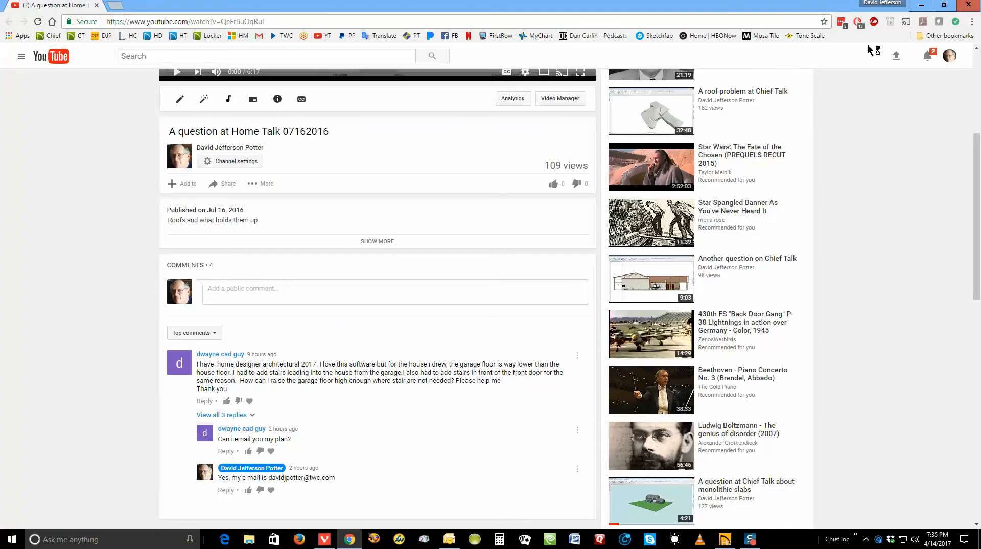
pyautogui.click(919, 5)
pyautogui.click(603, 295)
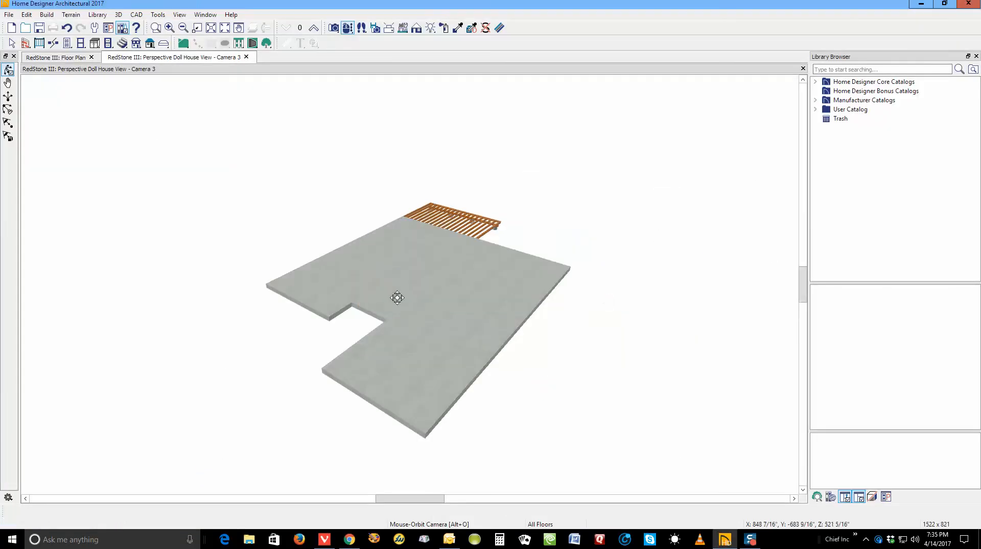
# Step: Look up the help topic on editing walls for the slab footing beside the deck framing and close it
pyautogui.press('space')
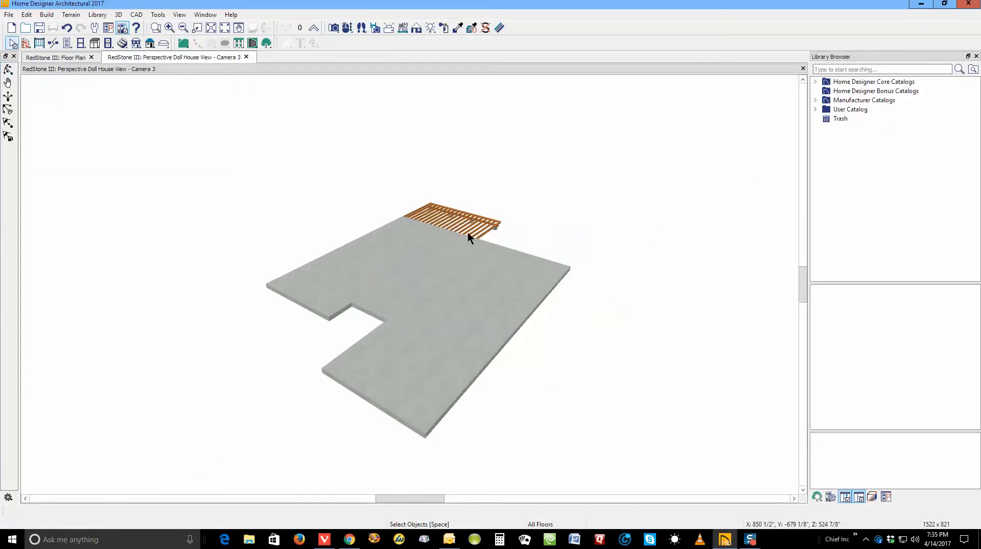
pyautogui.click(468, 234)
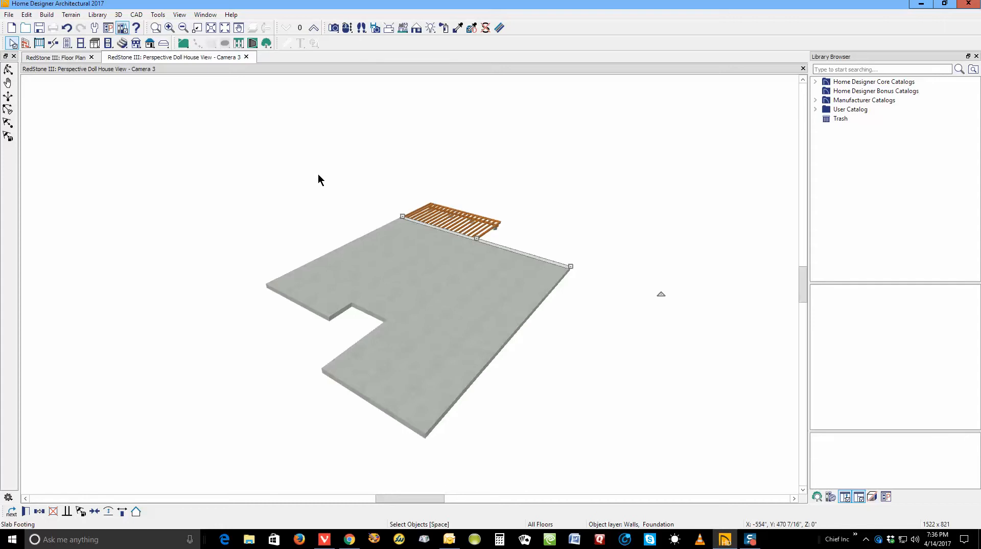
pyautogui.press('F1')
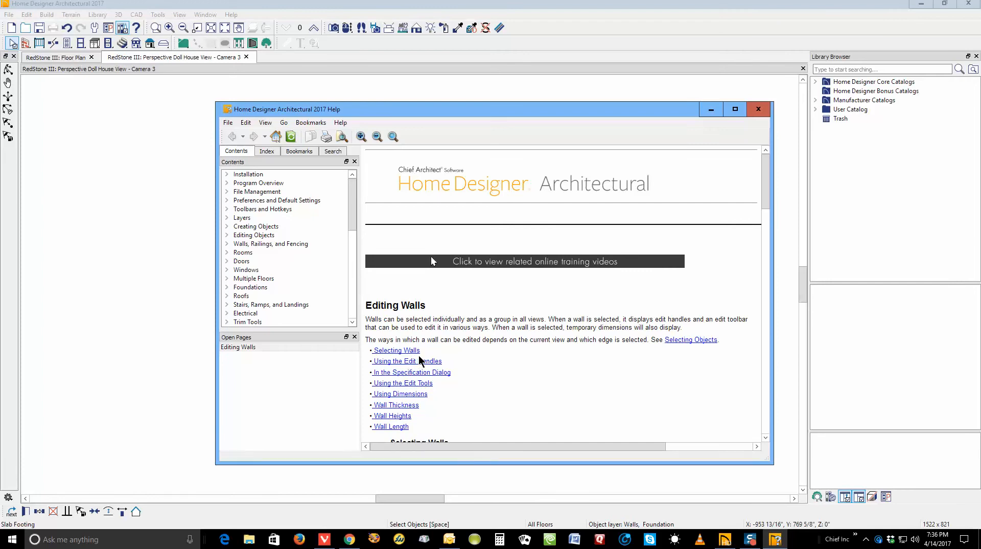
pyautogui.click(759, 109)
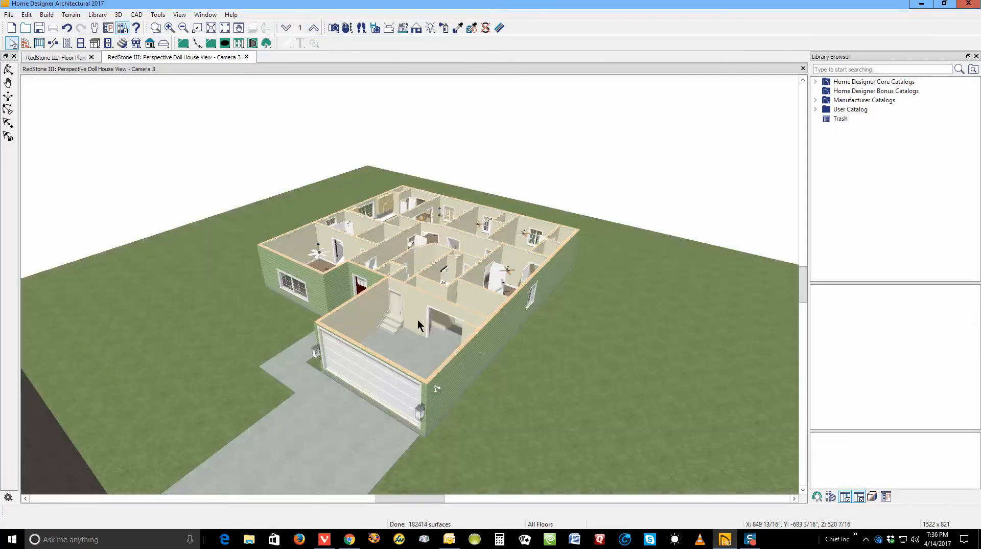
# Step: Look up the help topic on editing doors for the door between garage and house and close it
pyautogui.click(398, 303)
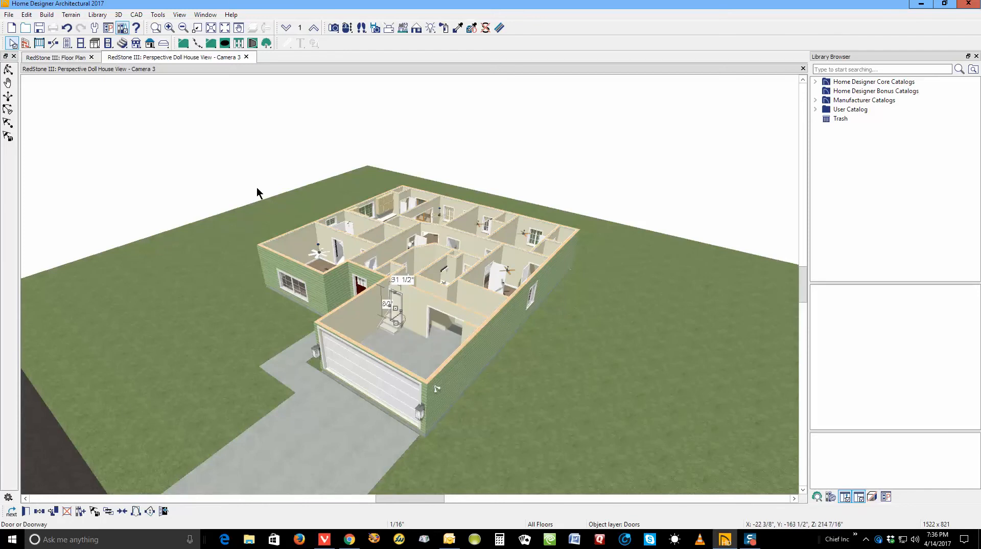
pyautogui.press('F1')
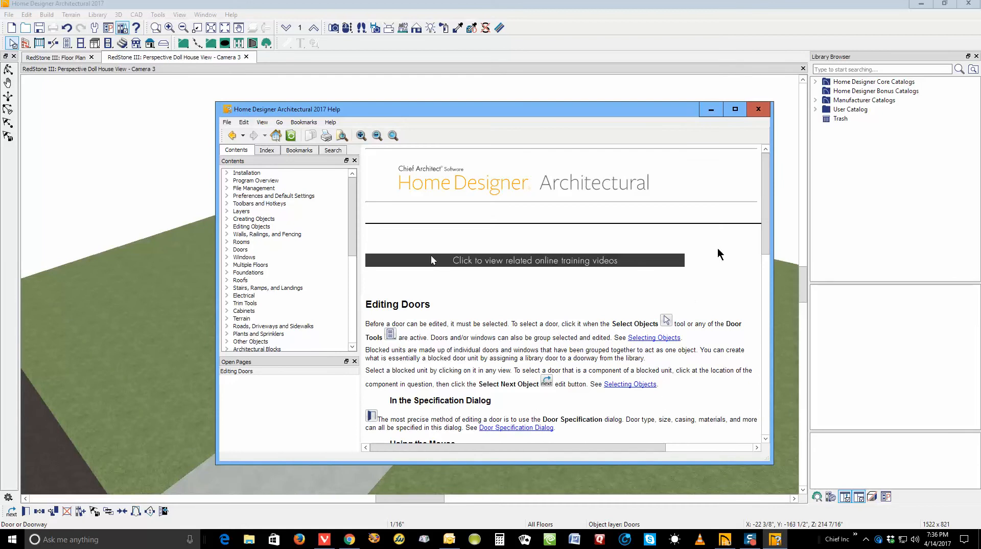
pyautogui.click(759, 109)
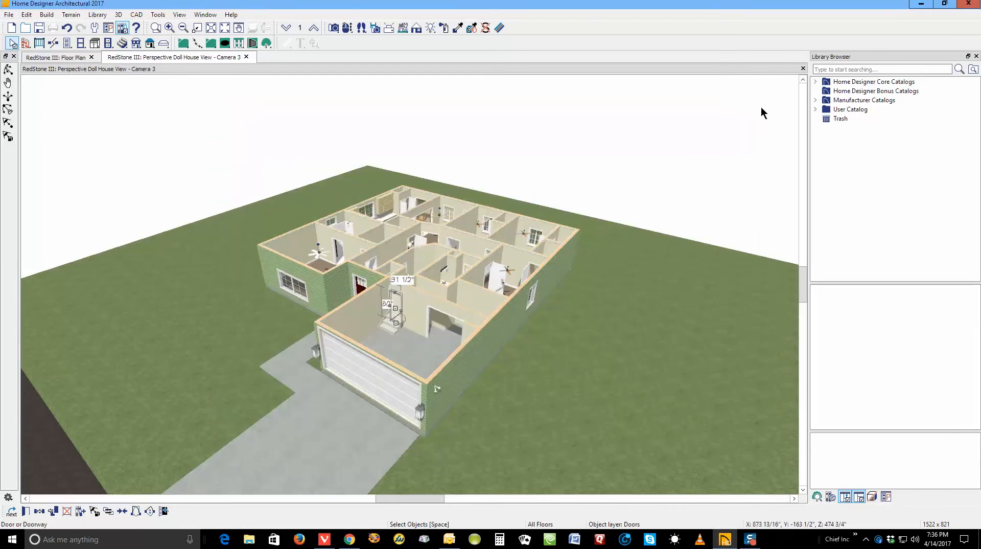
# Step: Read through the help topic on editing windows for the front bedroom window and close it
pyautogui.click(301, 295)
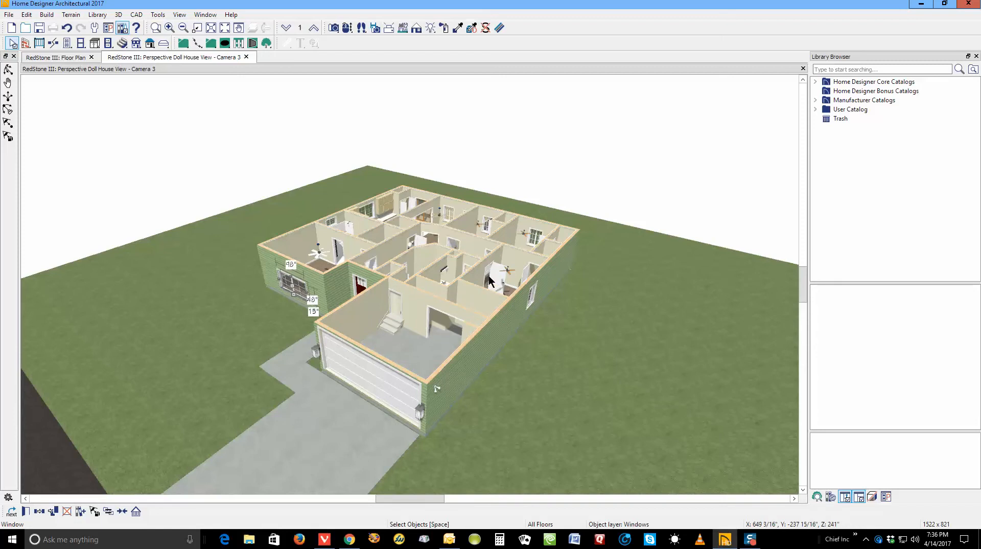
pyautogui.press('F1')
pyautogui.scroll(-5, 443, 260)
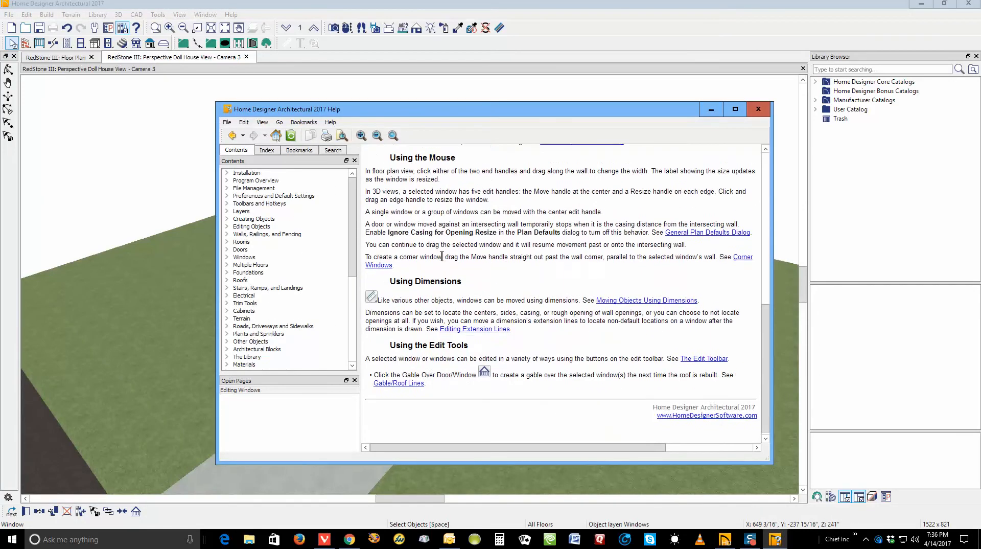
pyautogui.scroll(6, 442, 261)
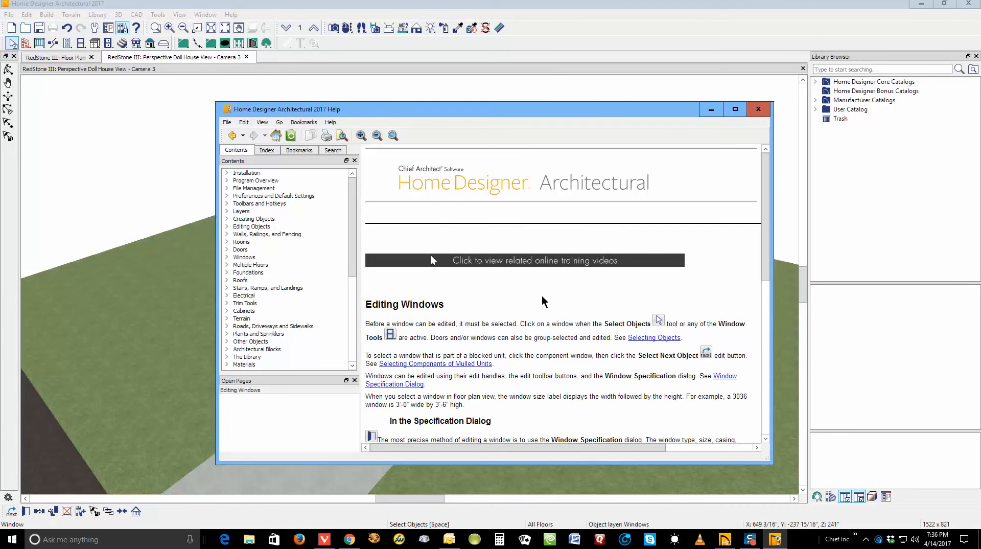
pyautogui.click(758, 115)
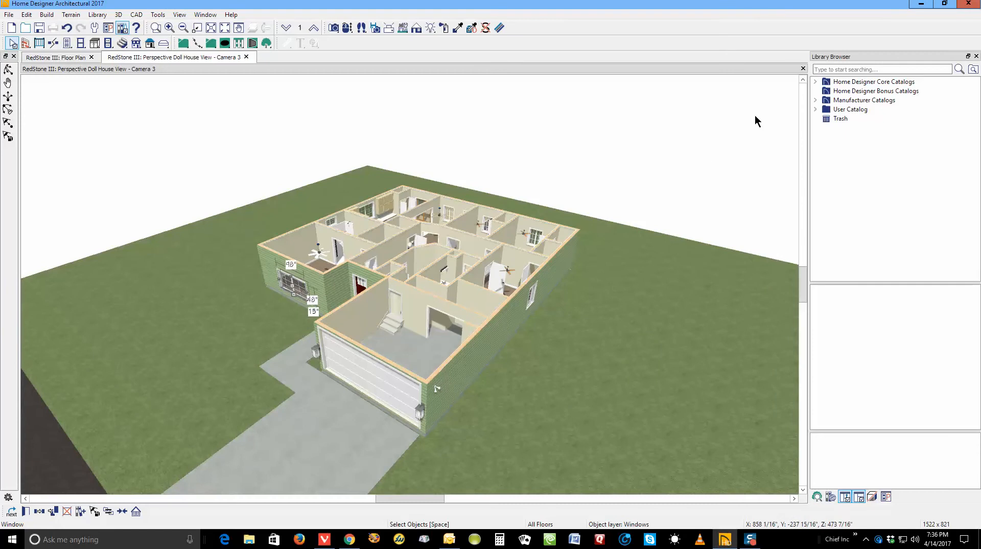
# Step: Close the doll house overview and bring up the floor 1 plan around the garage
pyautogui.click(803, 68)
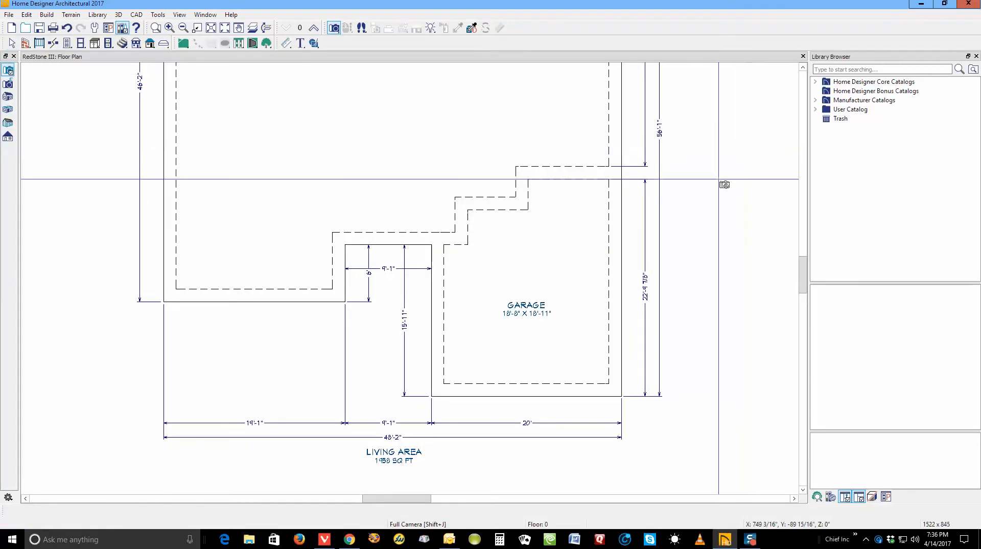
pyautogui.scroll(-2, 664, 219)
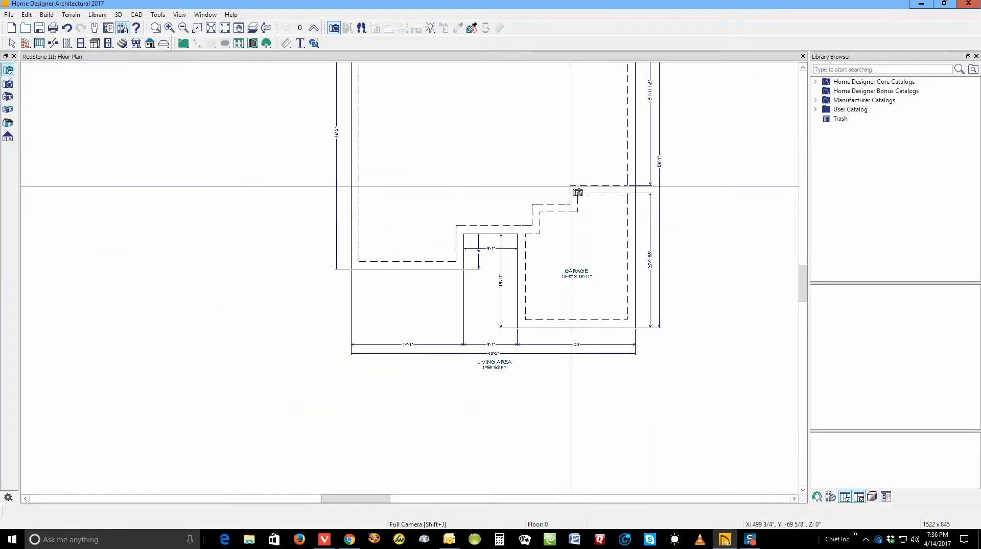
pyautogui.click(313, 27)
pyautogui.press('space')
pyautogui.scroll(2, 572, 240)
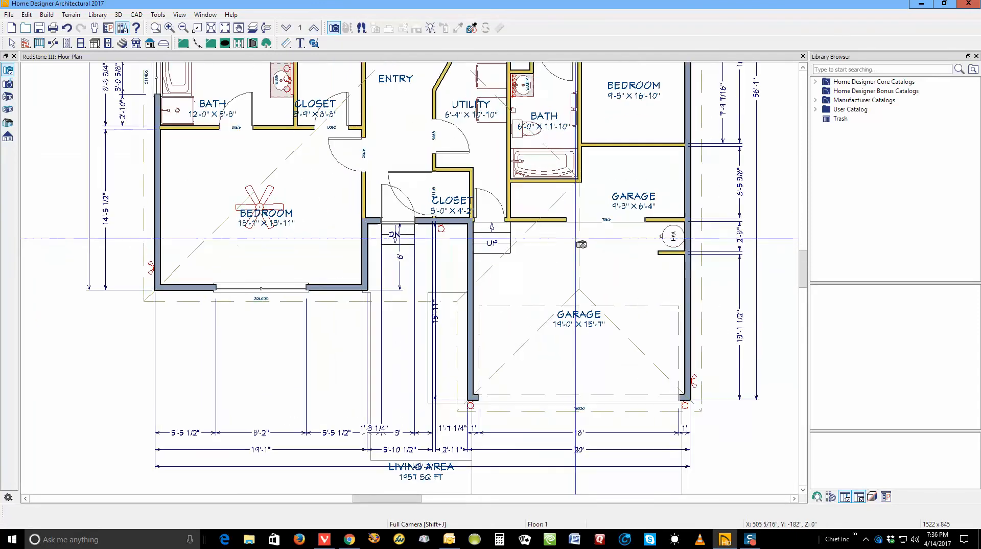
# Step: Create a full camera view from inside the main garage looking toward the steps at the house door
pyautogui.rightClick(493, 245)
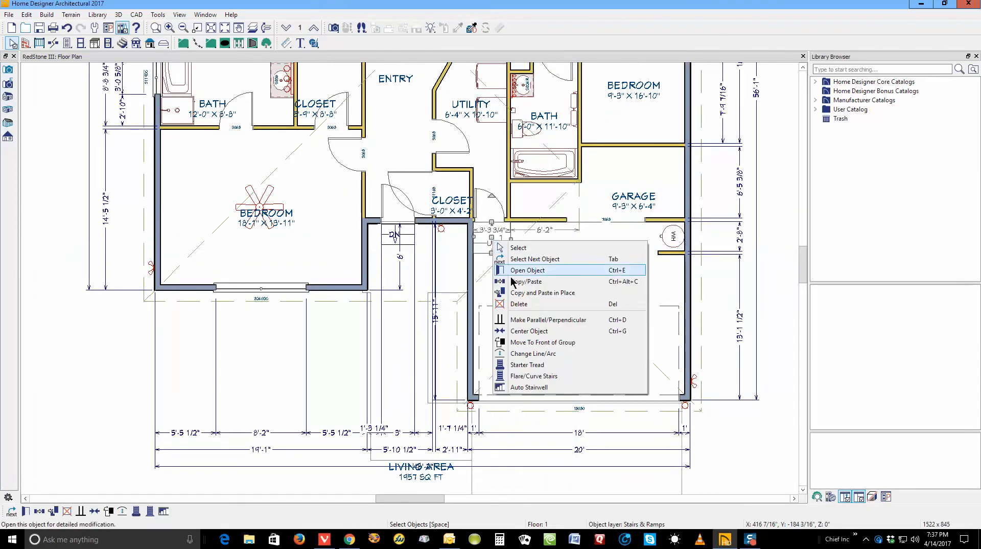
pyautogui.click(792, 195)
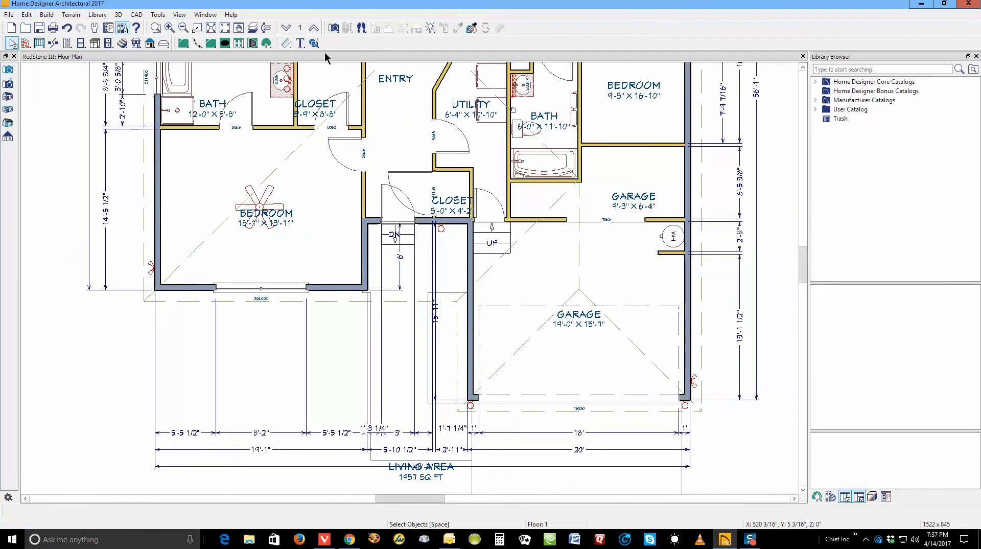
pyautogui.click(333, 29)
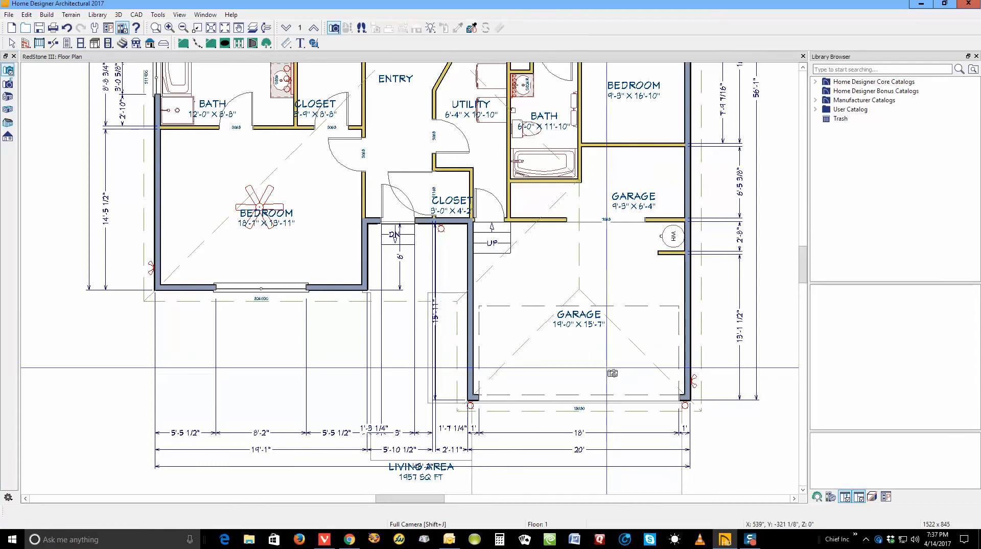
pyautogui.moveTo(603, 363); pyautogui.dragTo(510, 234)
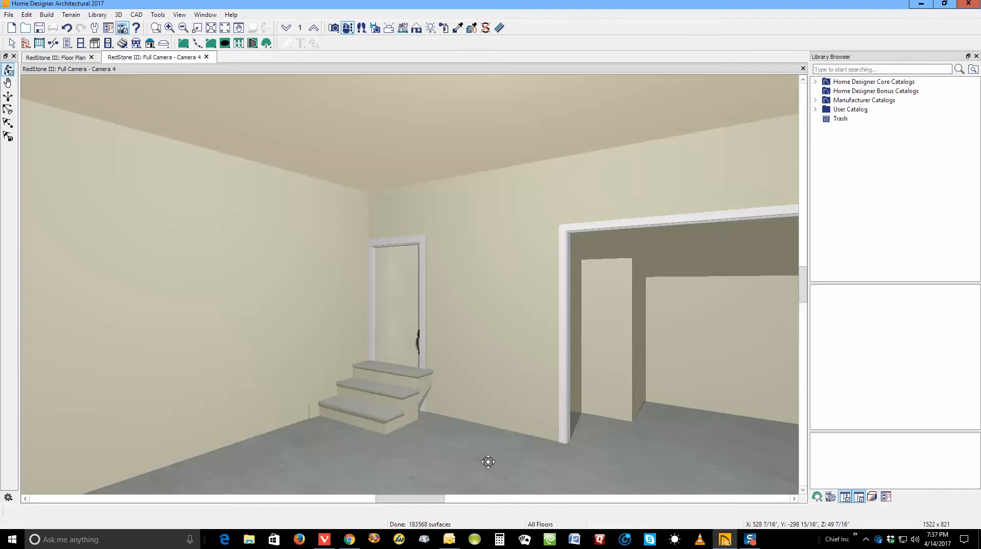
# Step: Set the main garage room's absolute floor elevation (C) to -6" in its structure specification
pyautogui.rightClick(469, 459)
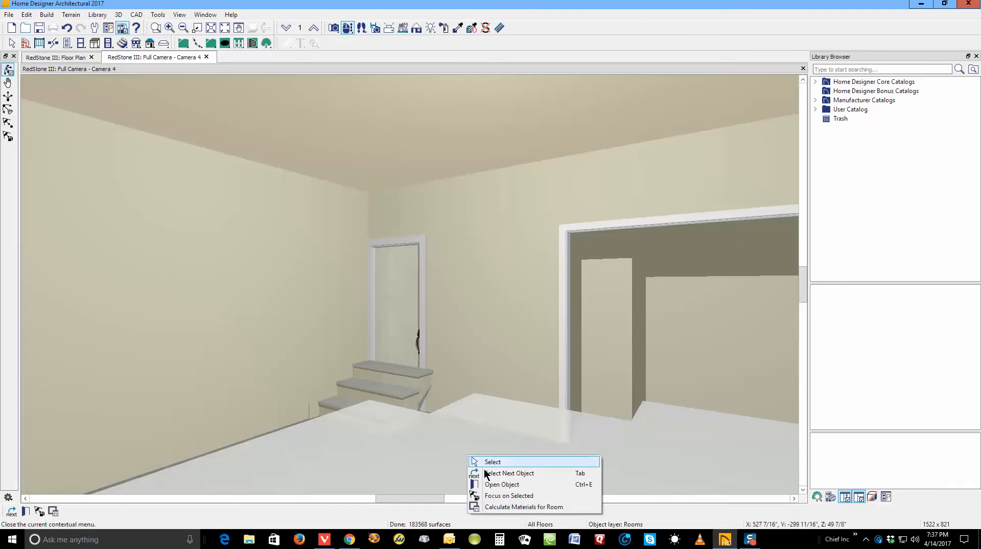
pyautogui.click(501, 484)
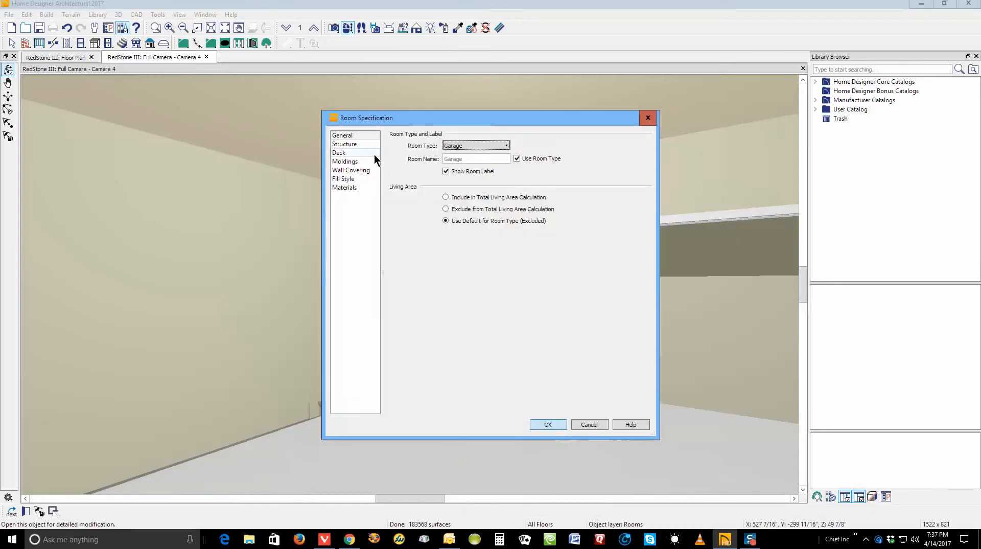
pyautogui.click(353, 144)
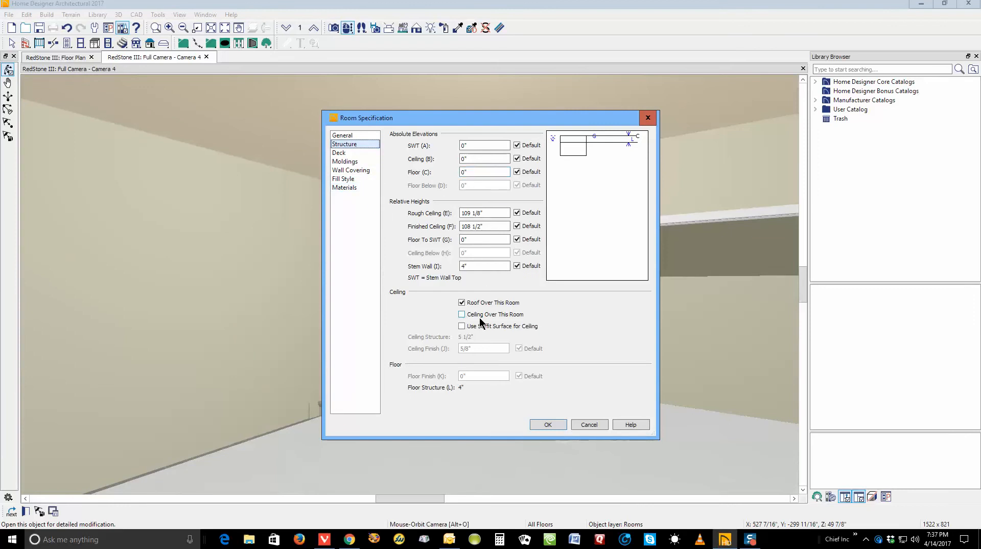
pyautogui.click(518, 172)
pyautogui.write('-6')
pyautogui.click(547, 422)
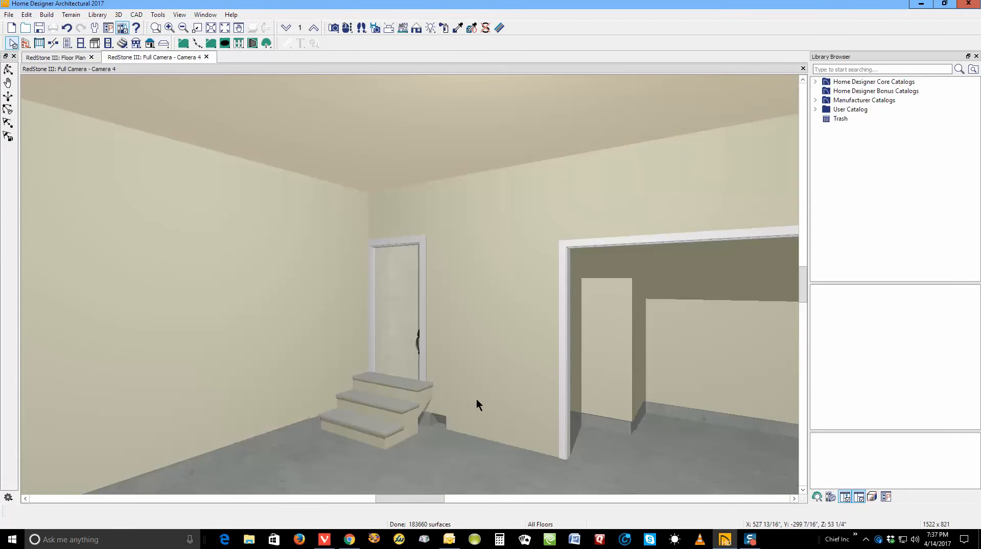
# Step: Delete both overlapping stair sections below the house door in the garage and check the door's selection dimensions
pyautogui.rightClick(391, 409)
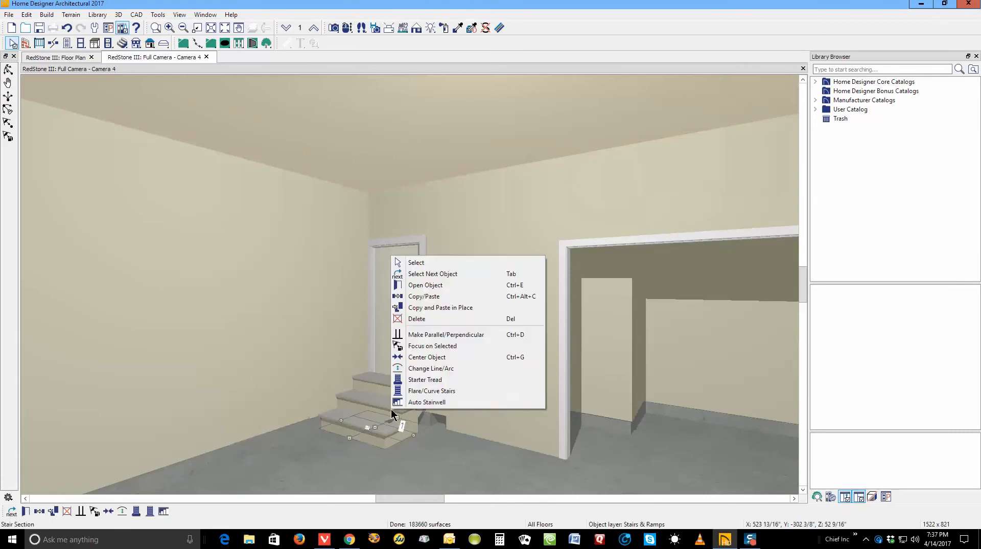
pyautogui.click(432, 321)
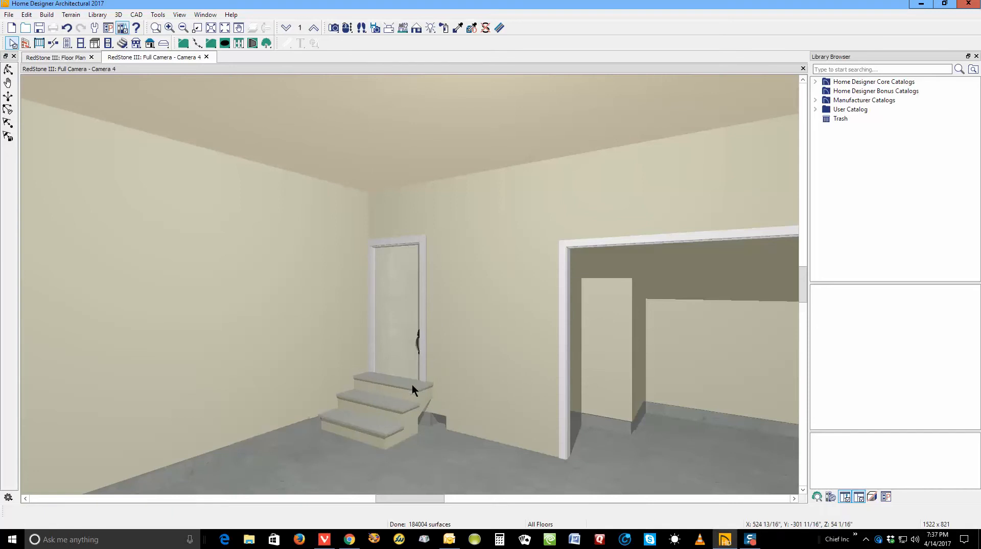
pyautogui.click(407, 412)
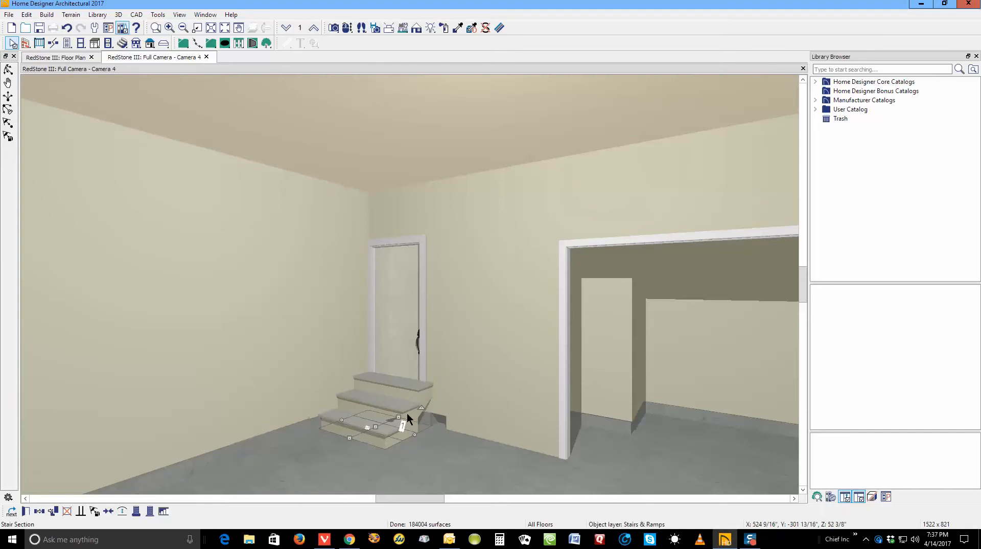
pyautogui.press('Delete')
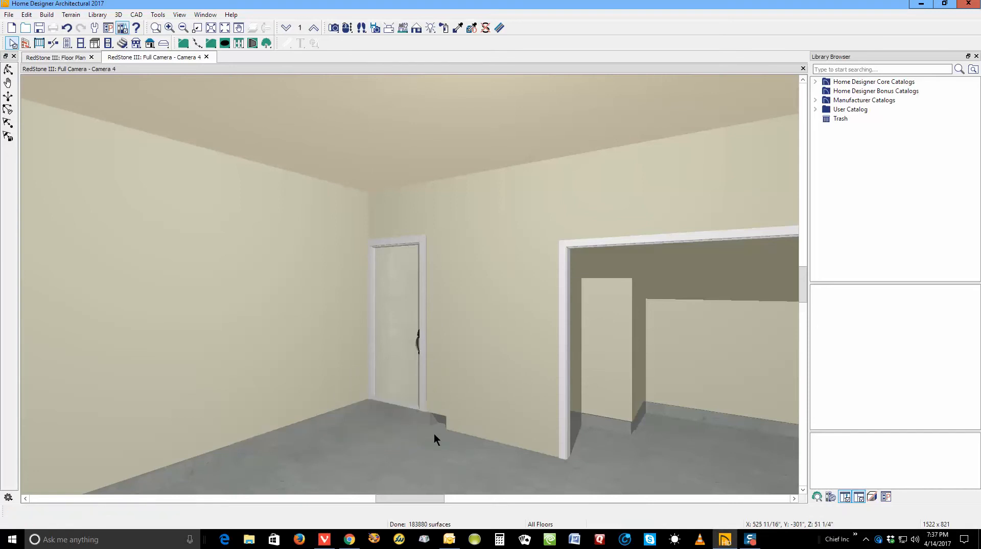
pyautogui.click(402, 389)
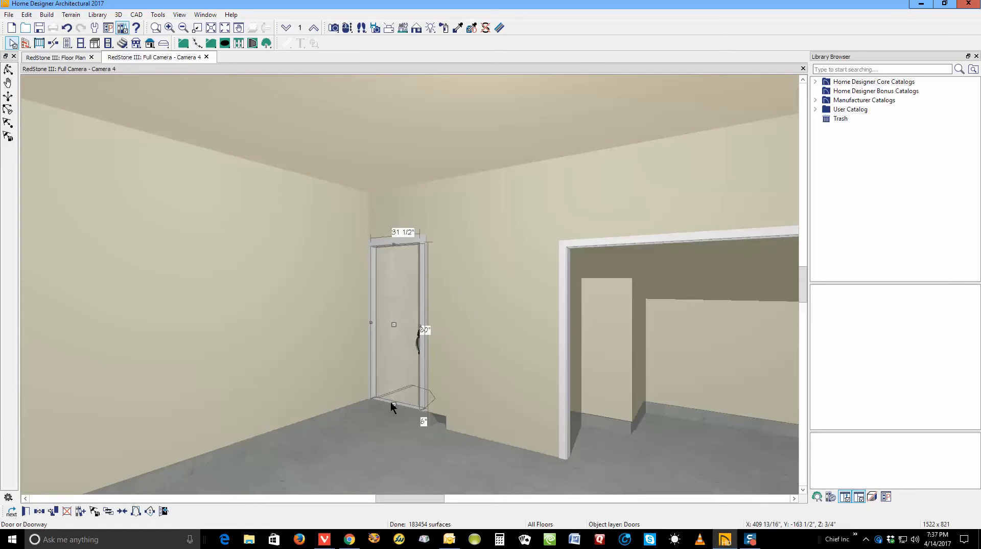
pyautogui.press('Escape')
# Step: Inspect the garage room's absolute floor elevation (C) in its structure specification on the foundation level (floor 0)
pyautogui.hotkey('ctrl', 'Tab')
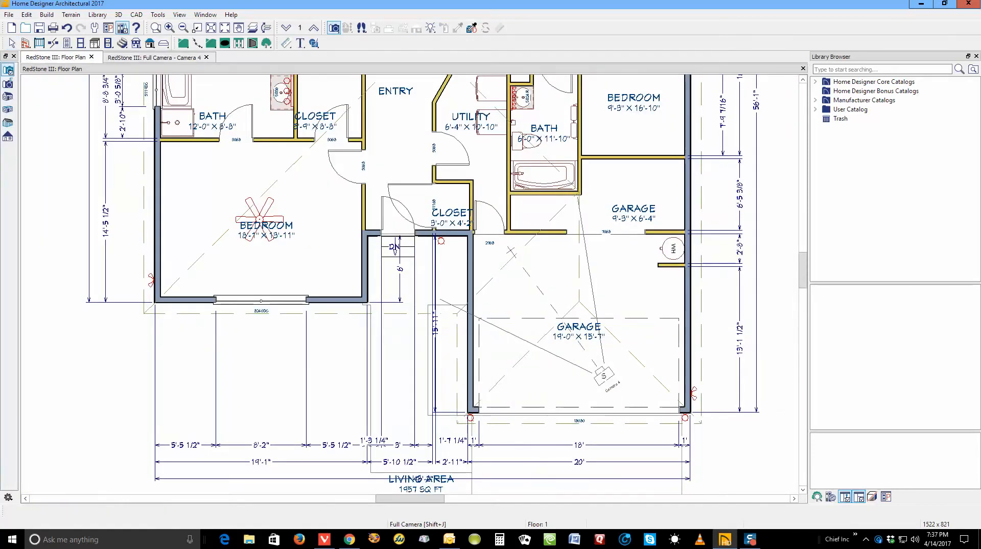
pyautogui.press('space')
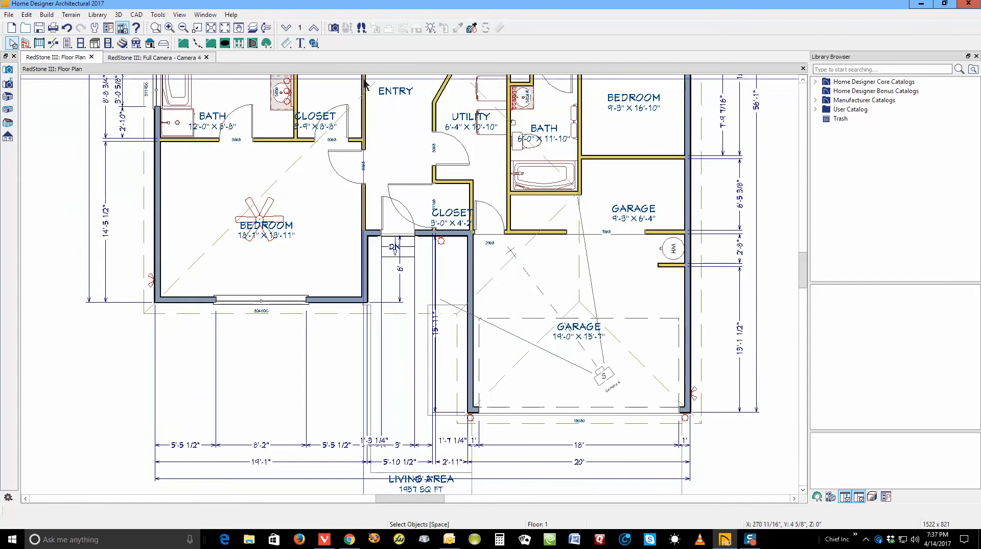
pyautogui.click(286, 28)
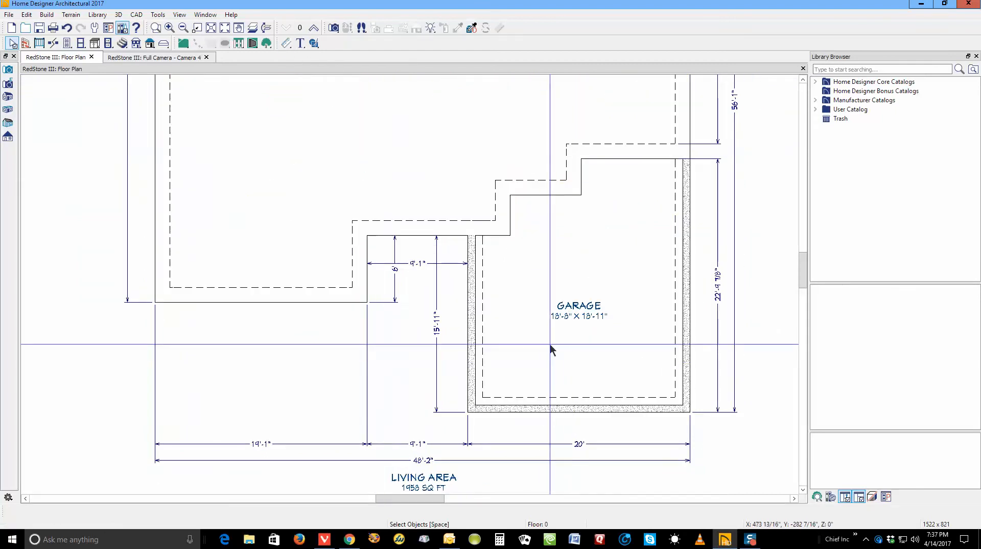
pyautogui.rightClick(551, 349)
pyautogui.click(559, 374)
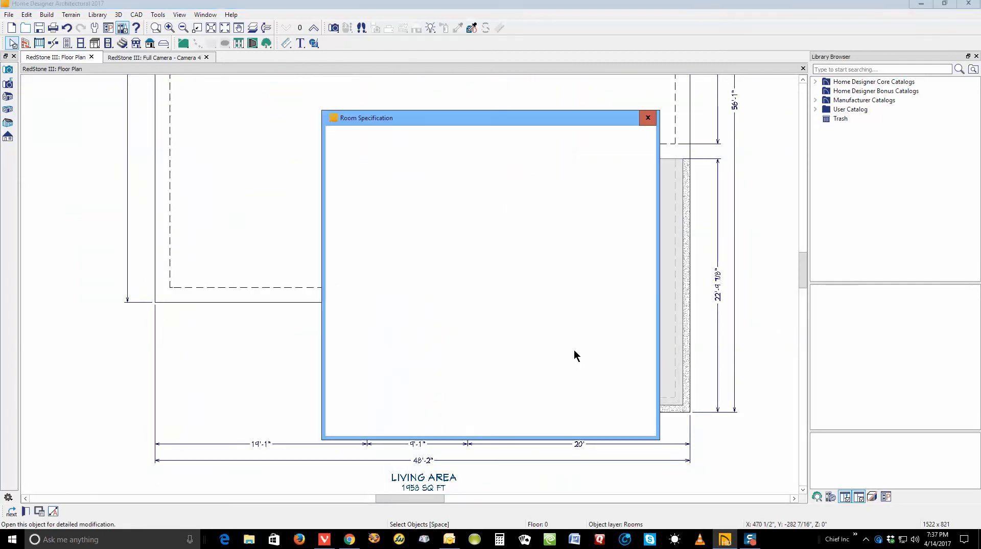
pyautogui.click(351, 143)
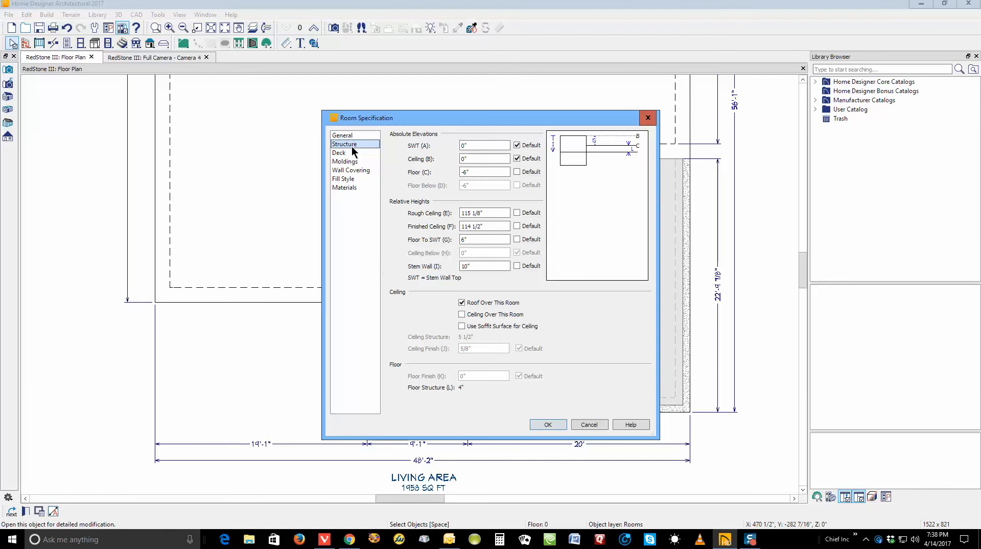
pyautogui.doubleClick(495, 171)
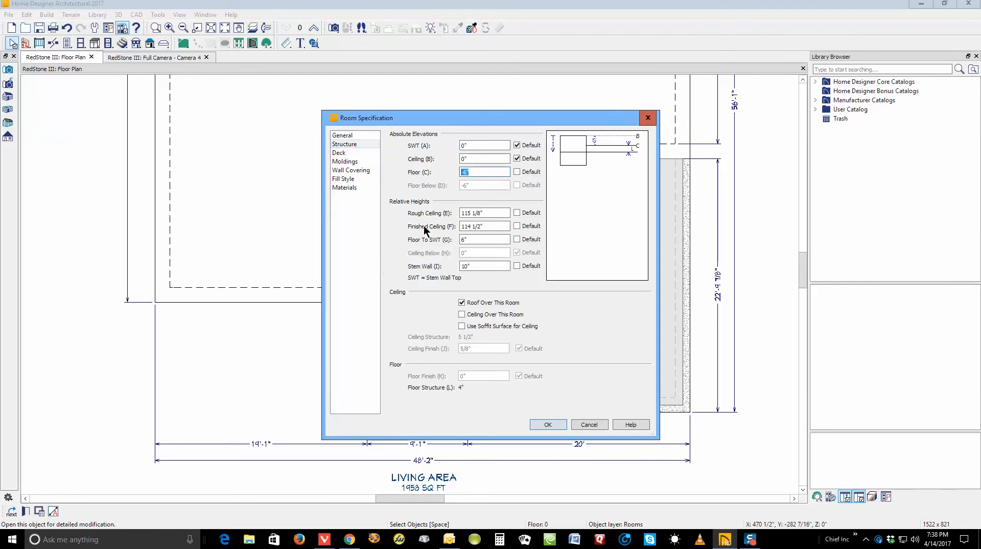
pyautogui.click(601, 426)
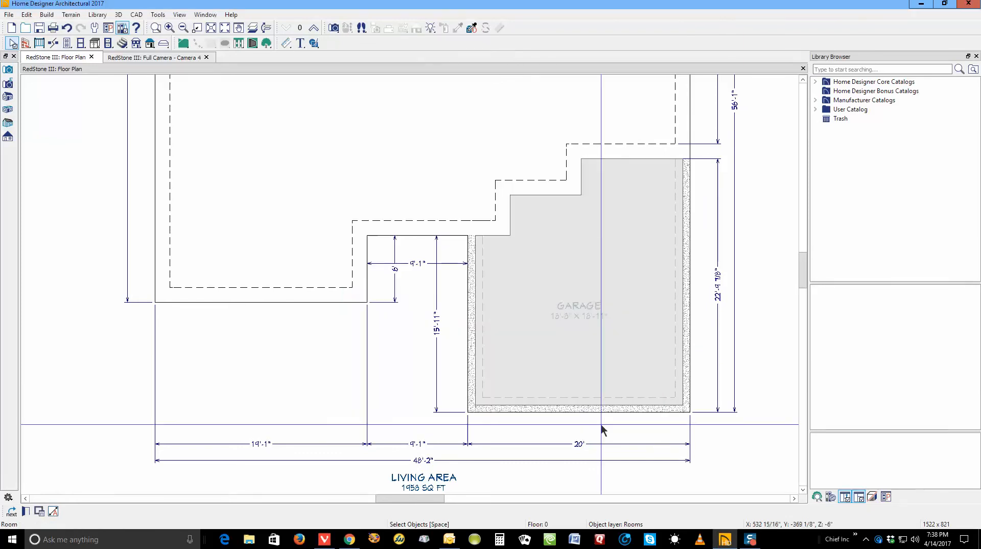
pyautogui.press('Escape')
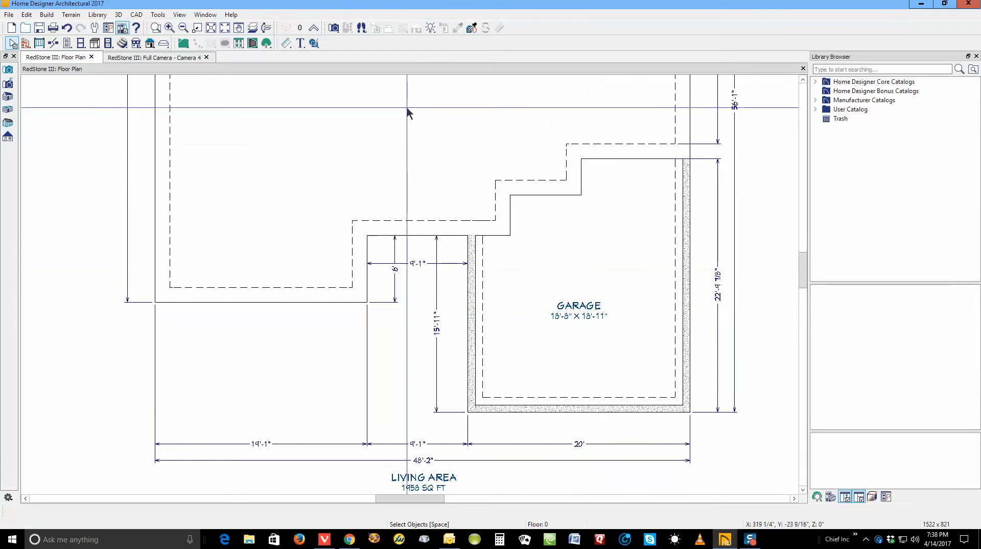
# Step: Delete the stair section outside the front entry door on the floor 1 plan
pyautogui.click(313, 28)
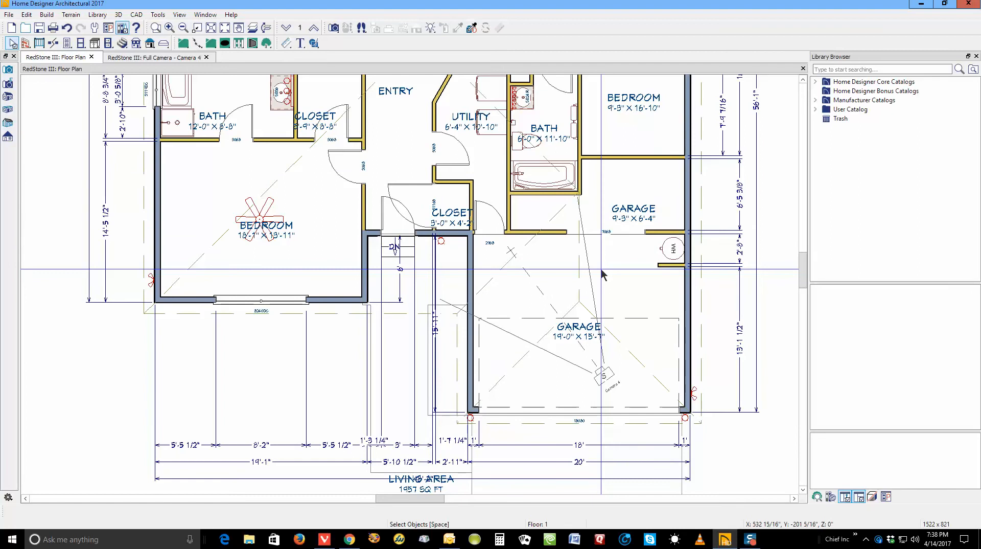
pyautogui.scroll(-2, 602, 274)
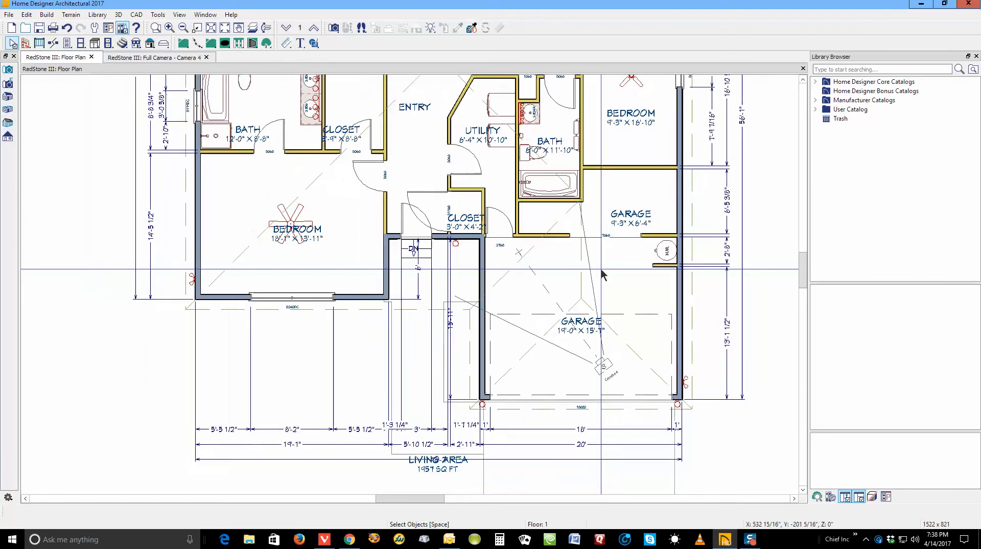
pyautogui.scroll(1, 467, 276)
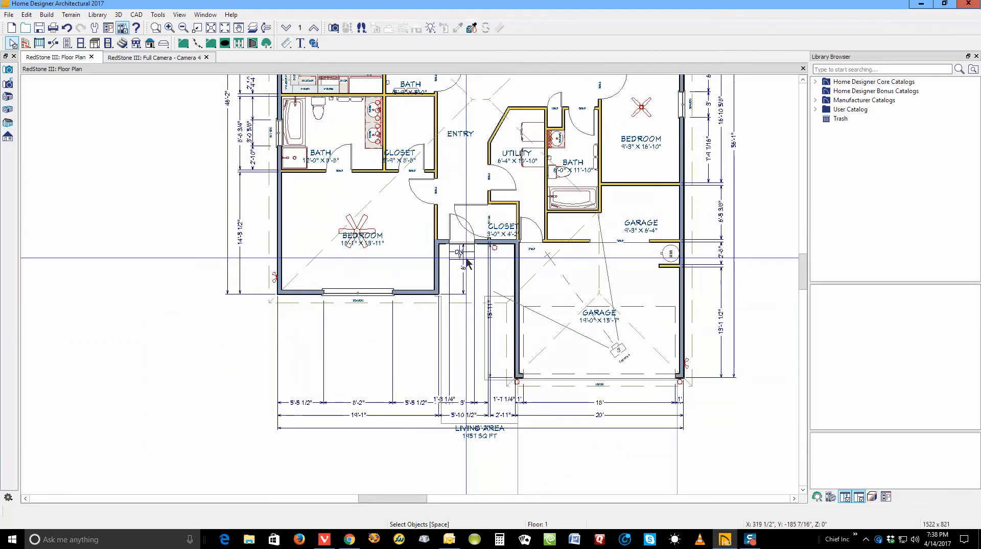
pyautogui.click(471, 258)
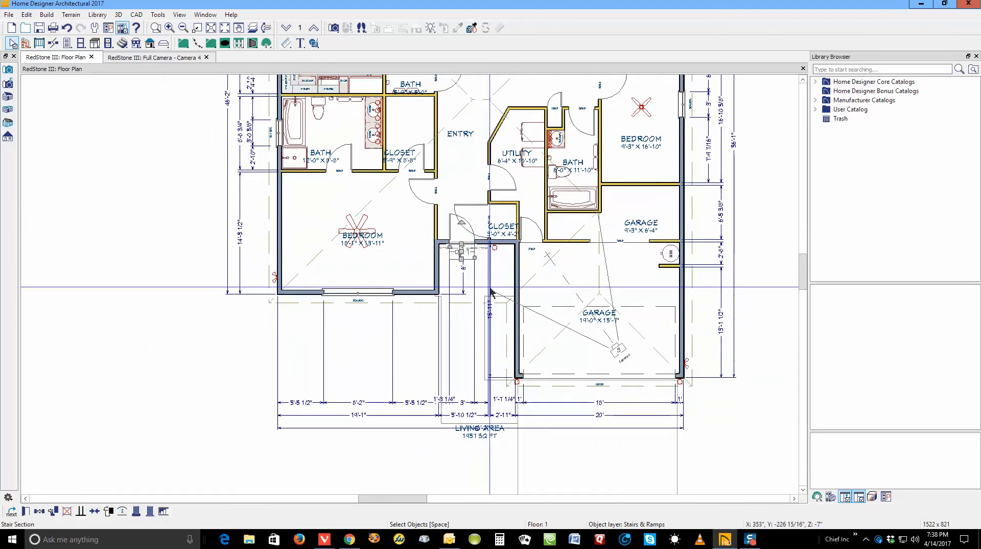
pyautogui.press('Delete')
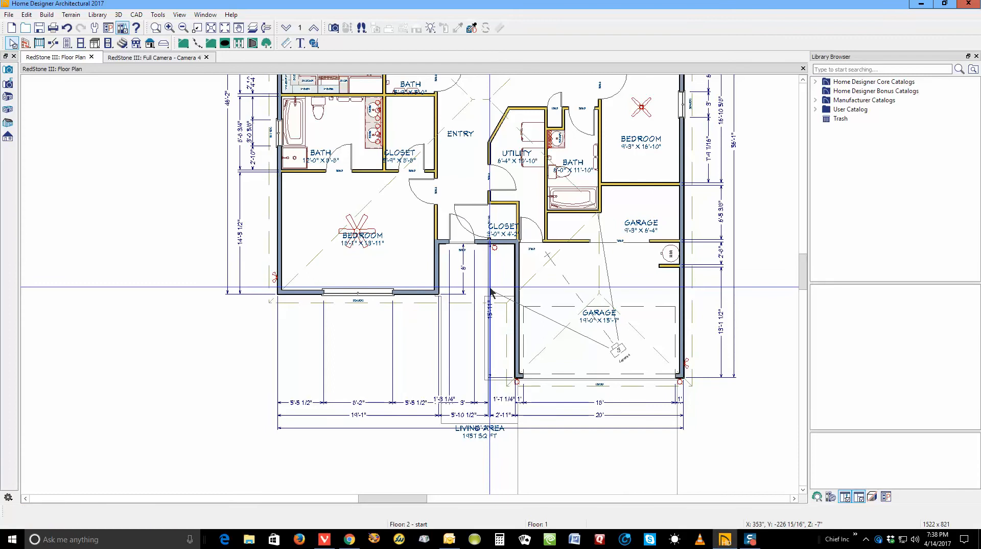
# Step: Create a full camera view from the front walkway toward the entry door and check the door's selection dimensions
pyautogui.click(336, 31)
pyautogui.moveTo(481, 402); pyautogui.dragTo(460, 238)
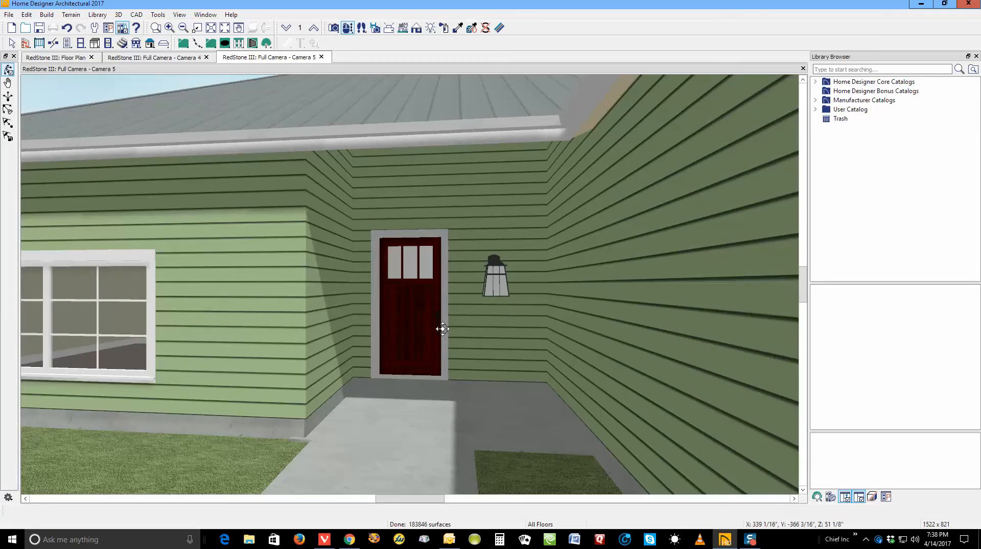
pyautogui.click(421, 375)
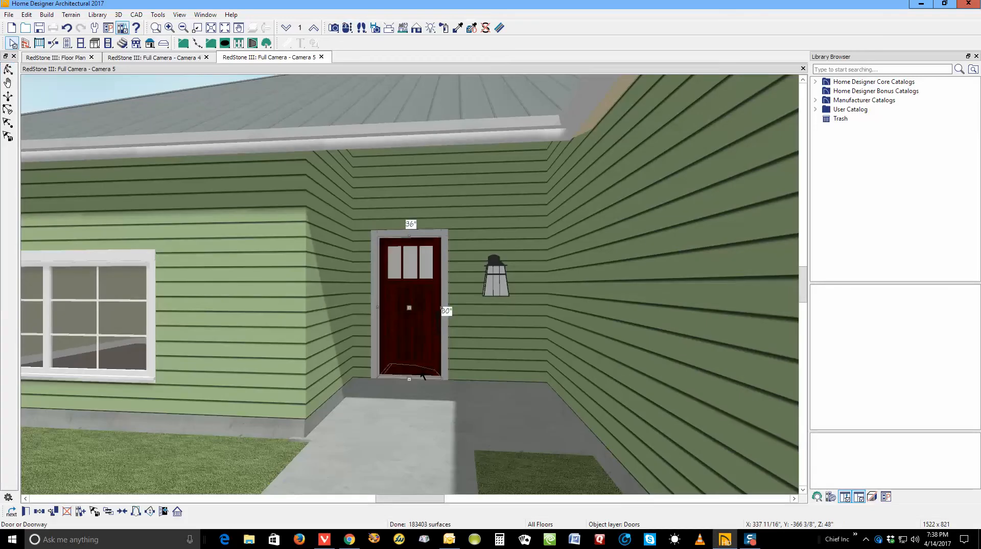
pyautogui.press('Escape')
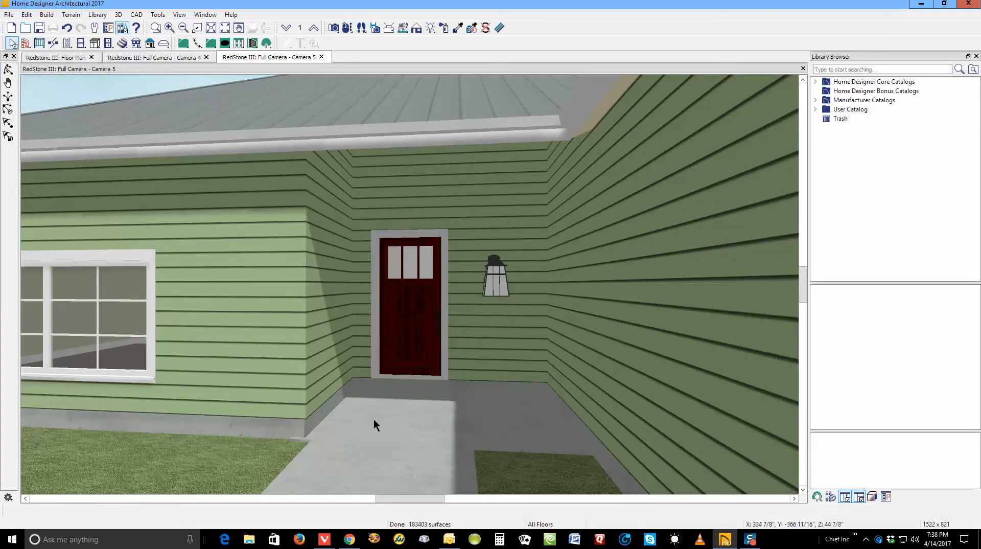
# Step: Turn off the terrain's automatic building pad height and set Subfloor Height Above Terrain to 6"
pyautogui.scroll(-3, 406, 377)
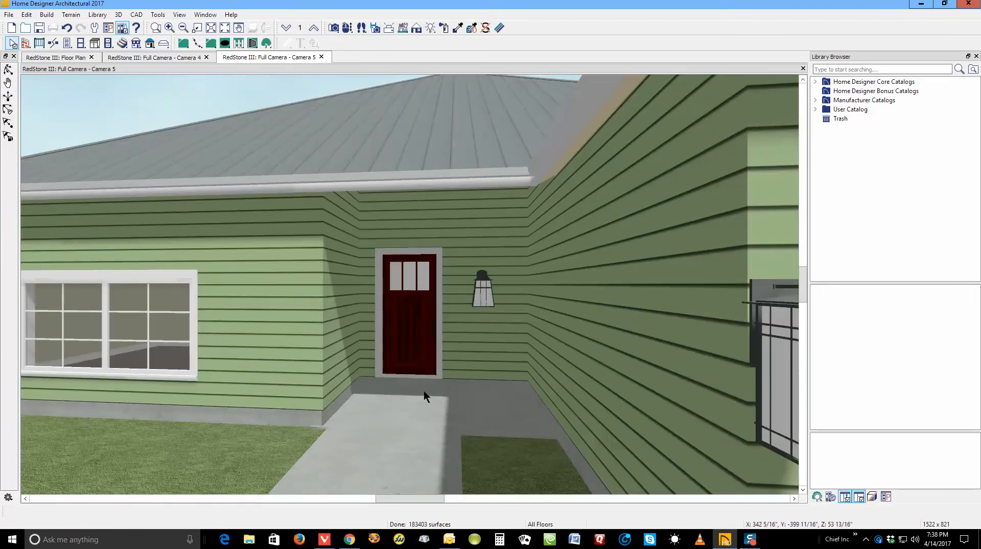
pyautogui.scroll(-5, 463, 297)
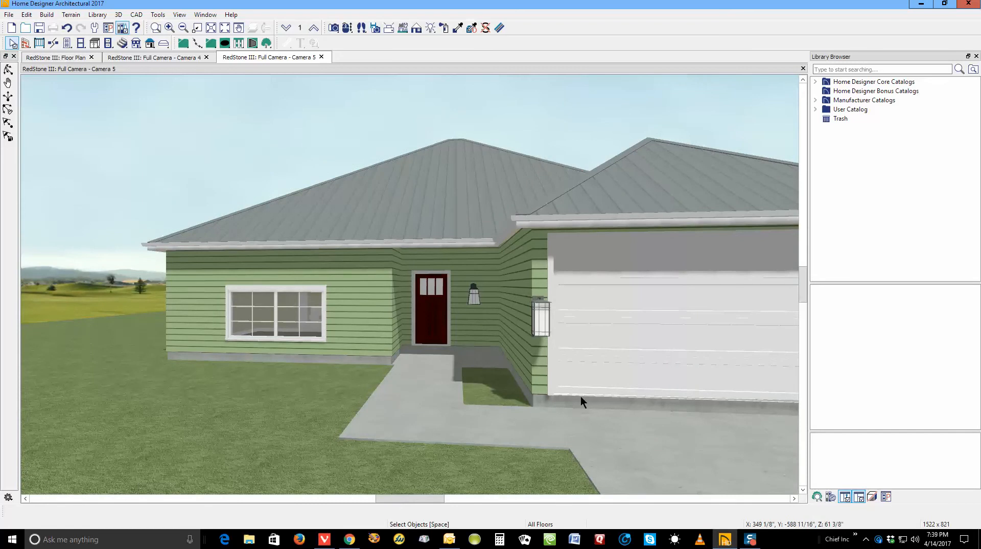
pyautogui.click(307, 421)
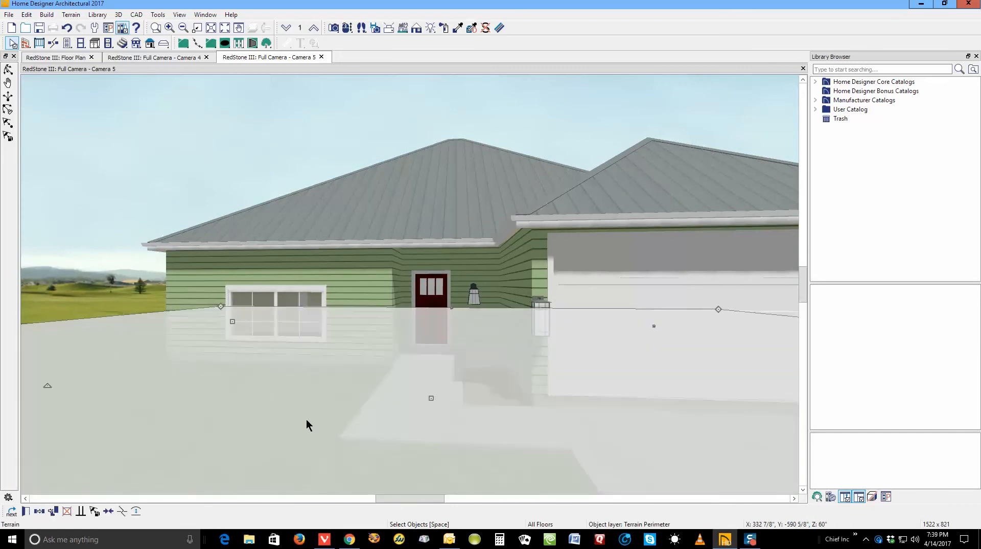
pyautogui.click(25, 511)
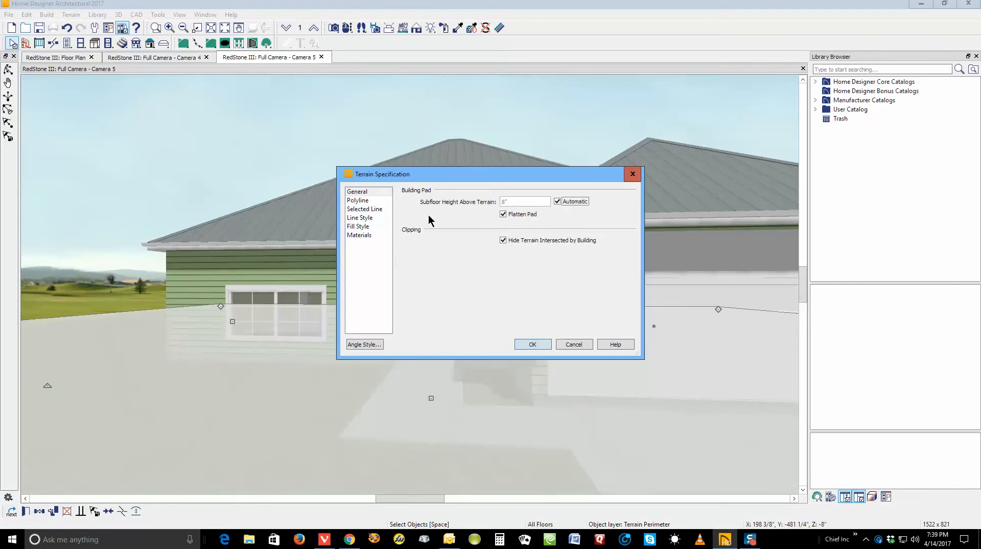
pyautogui.click(557, 201)
pyautogui.click(508, 203)
pyautogui.press('BackSpace')
pyautogui.write('6')
pyautogui.click(540, 347)
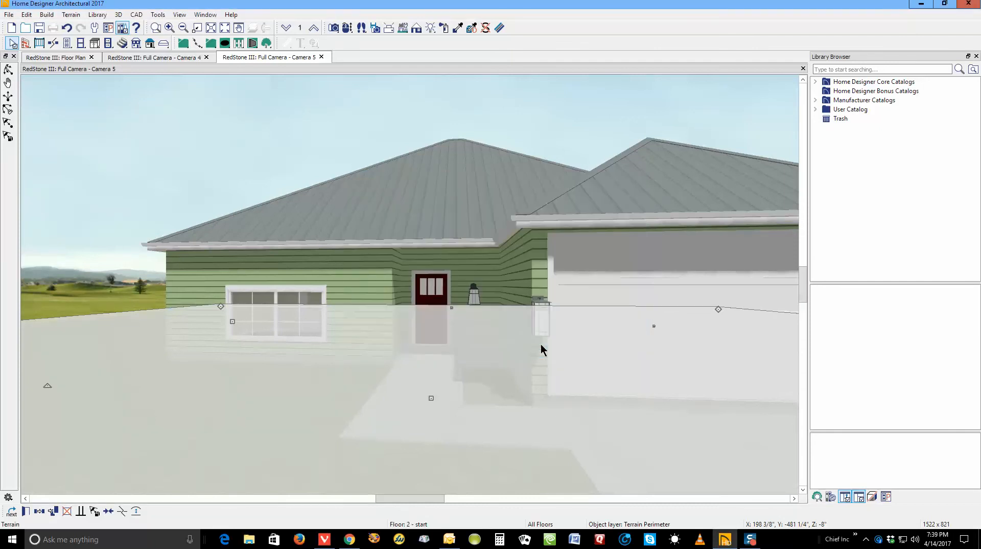
pyautogui.press('Escape')
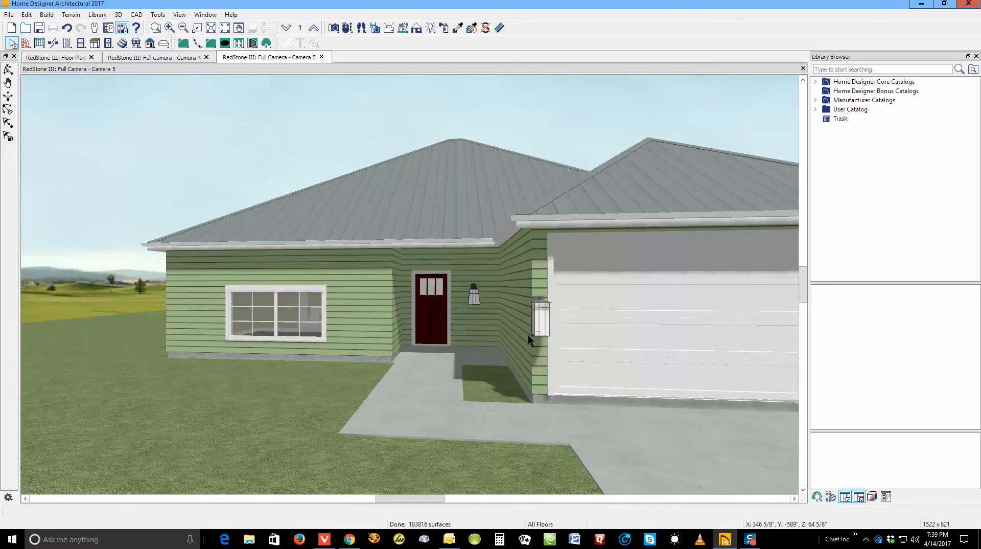
# Step: Set the overhead garage door's Floor to Bottom distance to 0" in its specification
pyautogui.scroll(2, 430, 354)
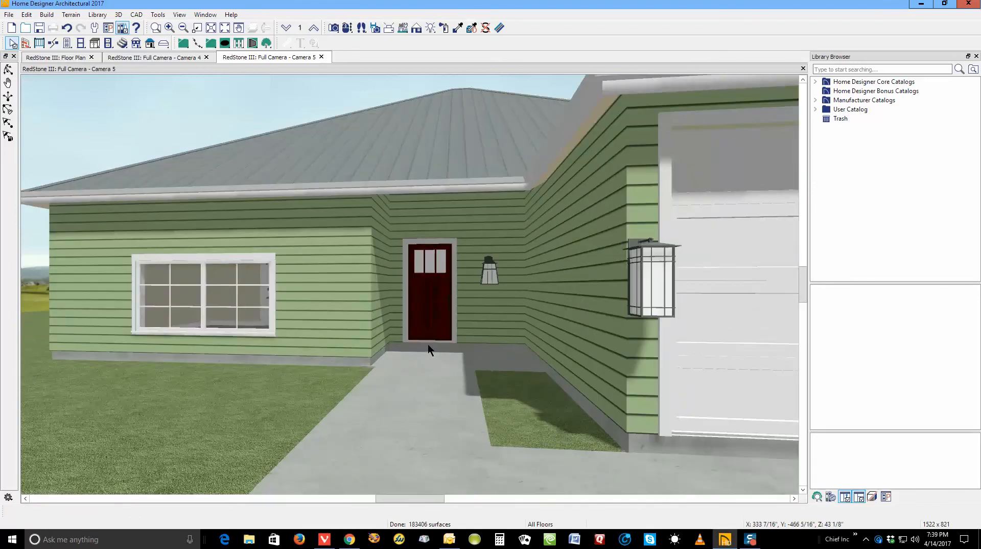
pyautogui.scroll(-3, 428, 344)
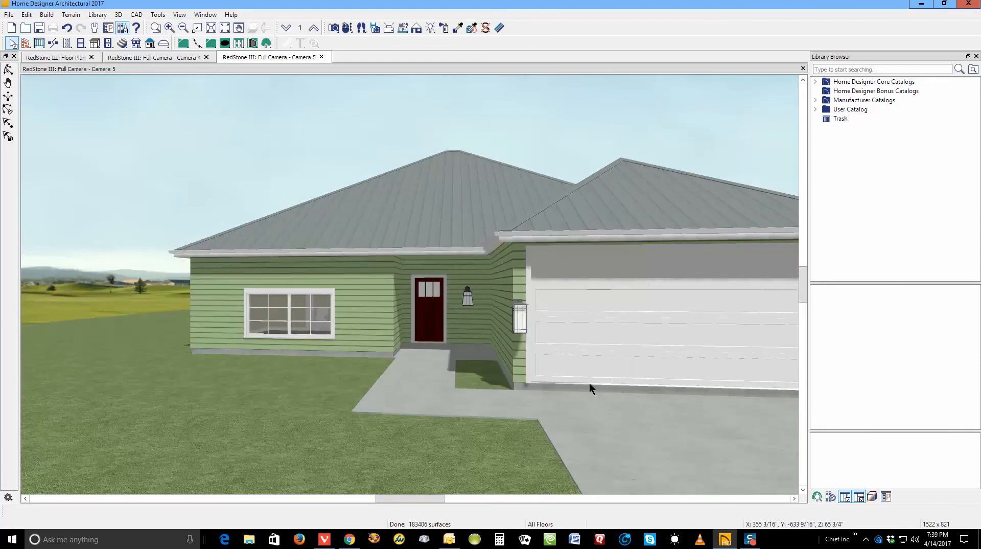
pyautogui.click(608, 355)
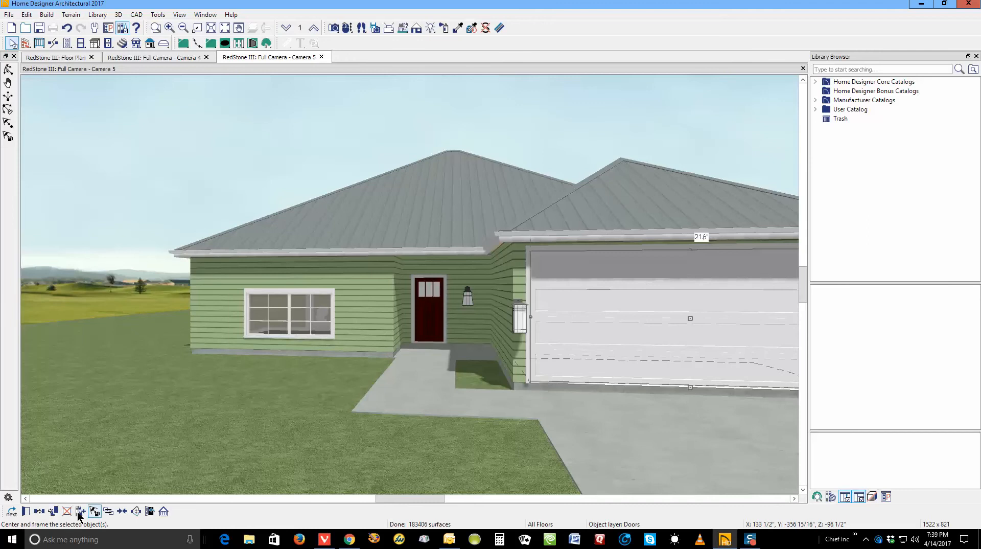
pyautogui.click(26, 511)
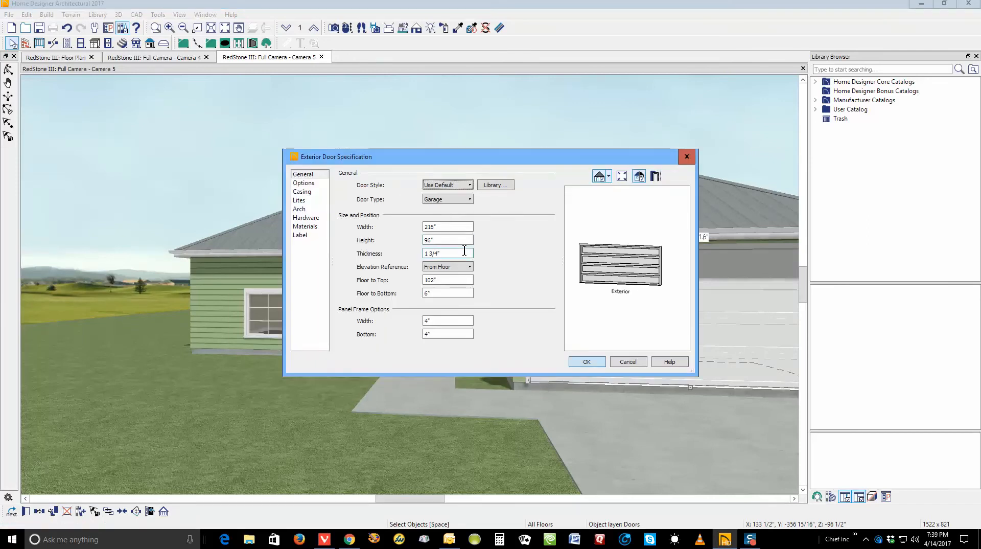
pyautogui.doubleClick(443, 294)
pyautogui.write('0')
pyautogui.click(575, 360)
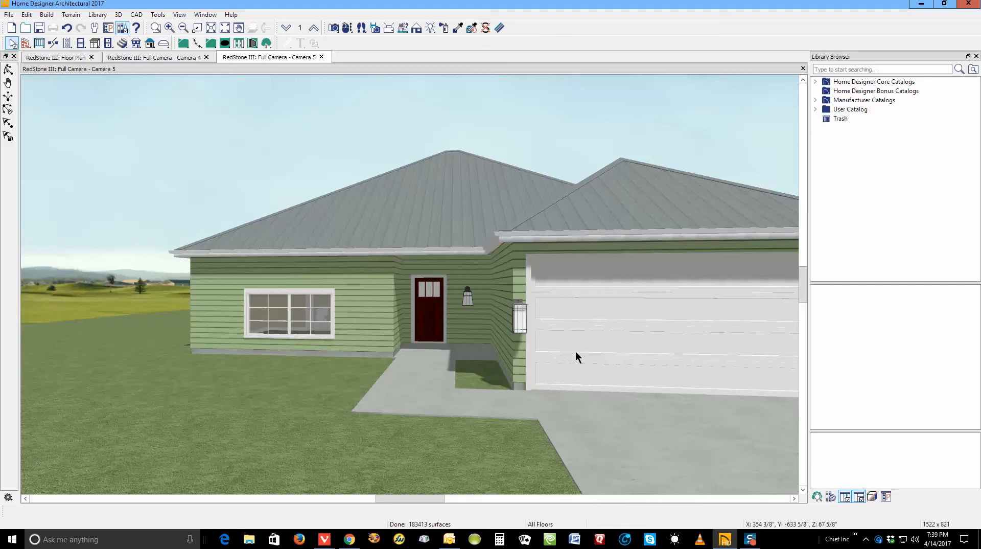
# Step: Check the front entry door's Floor to Bottom distance in its specification
pyautogui.click(438, 331)
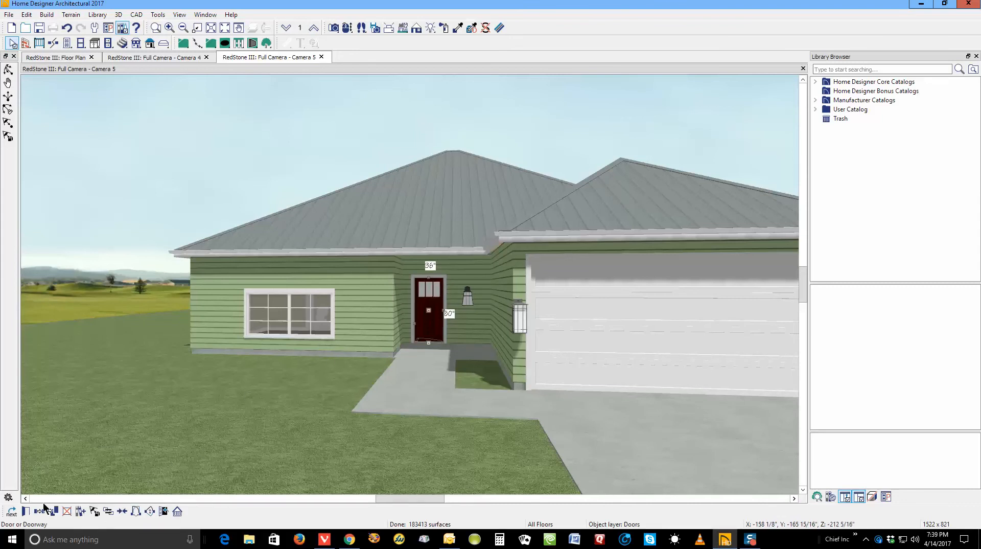
pyautogui.click(26, 511)
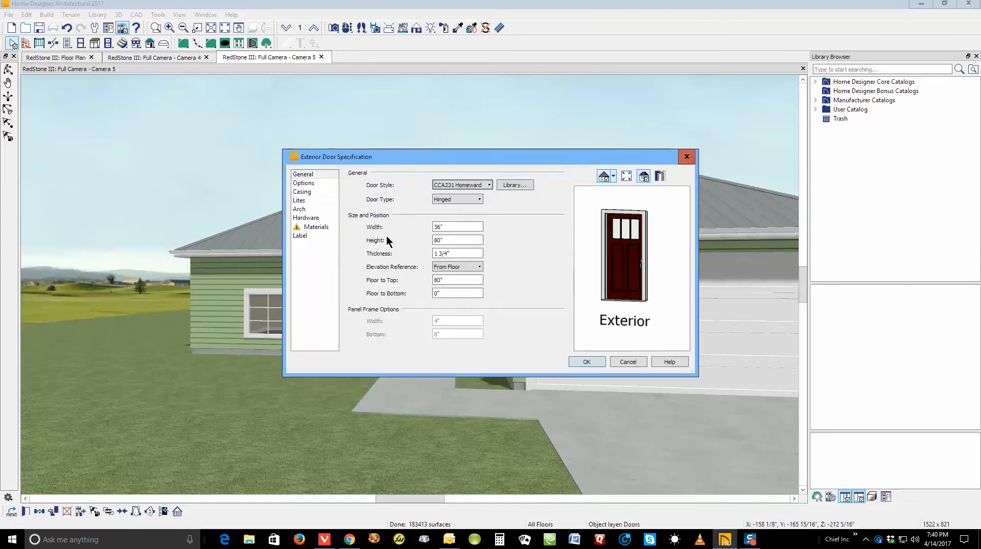
pyautogui.click(437, 293)
pyautogui.click(587, 362)
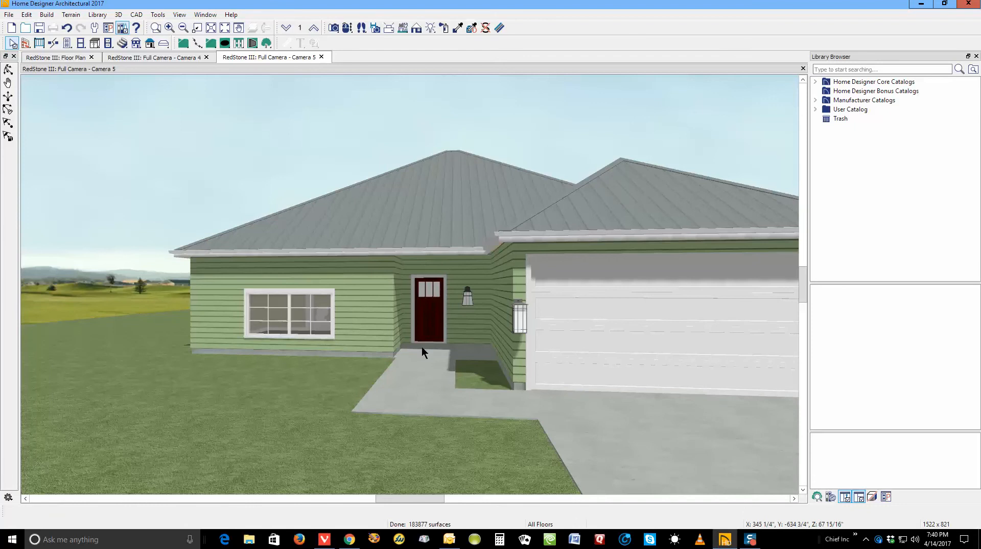
# Step: Set the overhead garage door's 3D display to Show Open
pyautogui.click(623, 372)
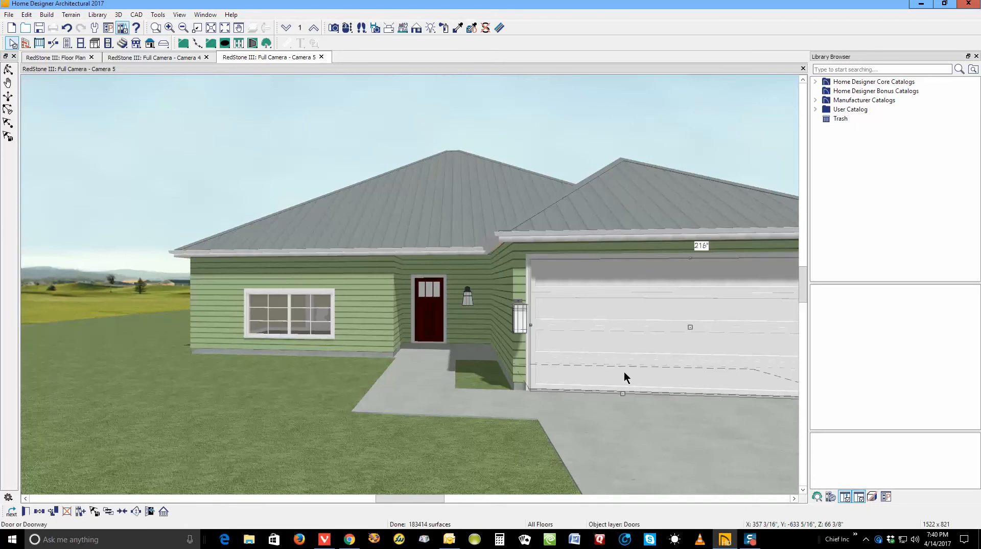
pyautogui.click(26, 511)
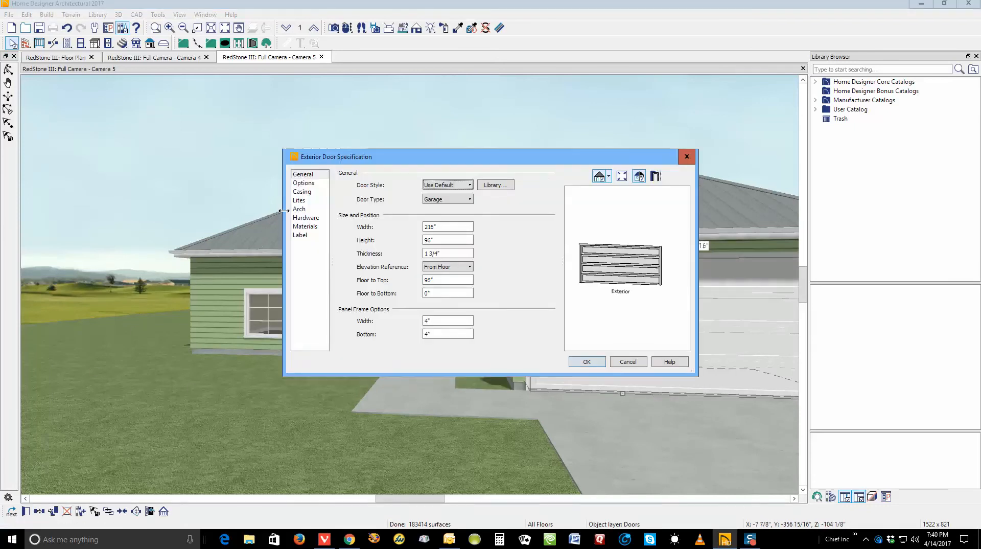
pyautogui.click(303, 183)
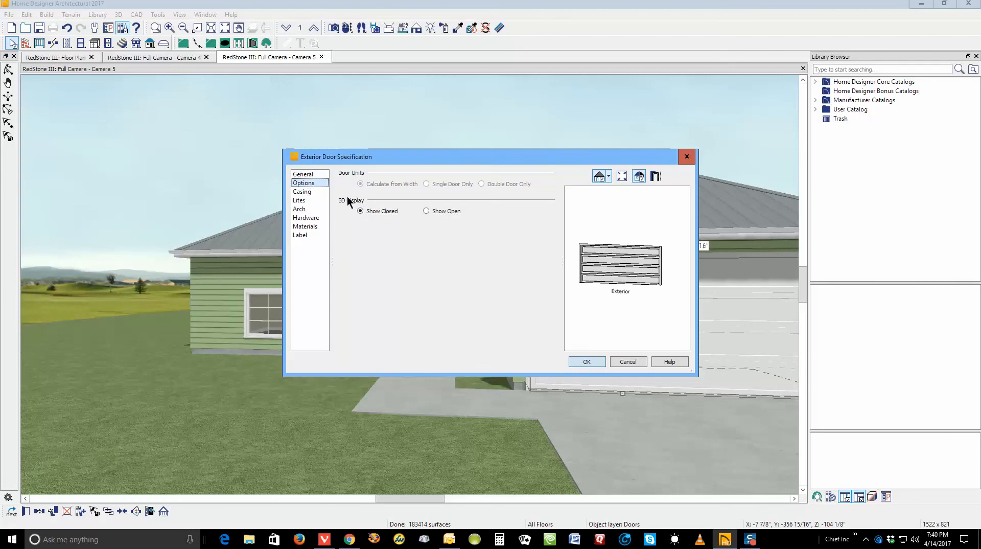
pyautogui.click(436, 213)
pyautogui.click(578, 361)
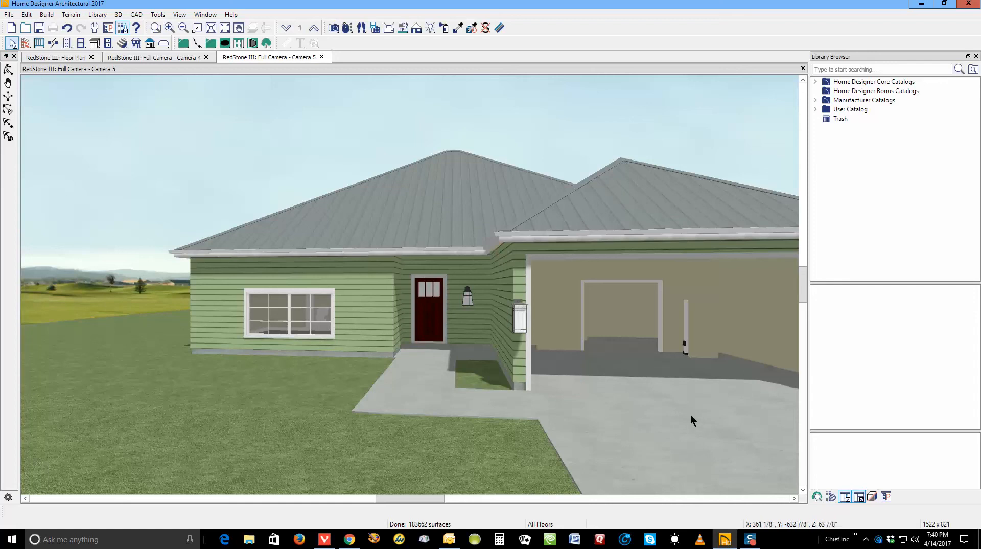
# Step: Close the exterior camera view and check the rear garage room's structure elevations in its room specification
pyautogui.rightClick(623, 345)
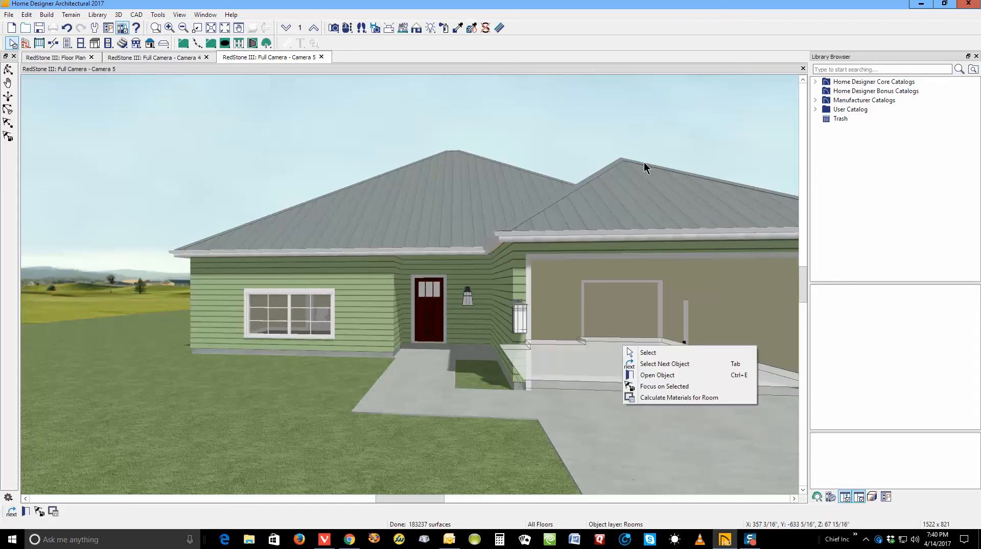
pyautogui.click(687, 149)
pyautogui.click(803, 68)
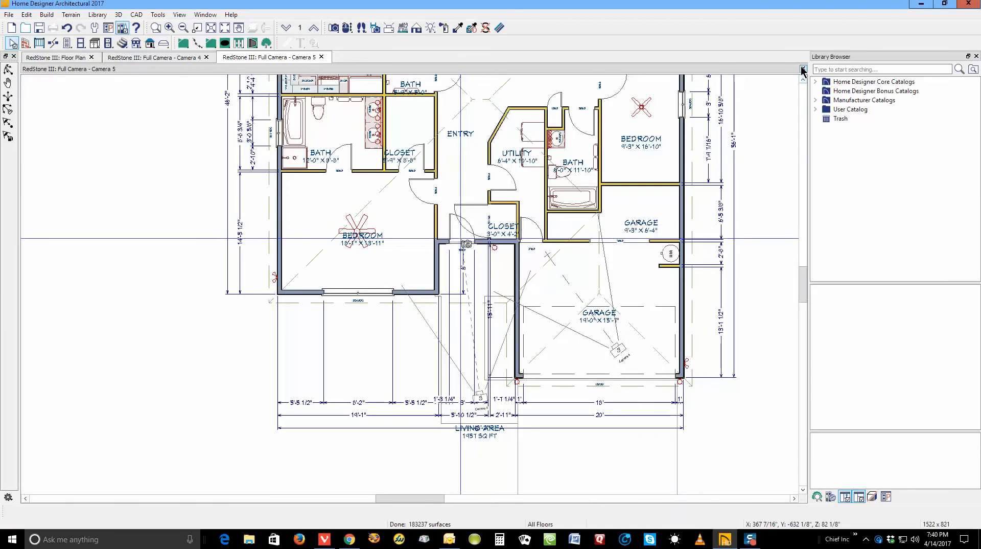
pyautogui.doubleClick(628, 214)
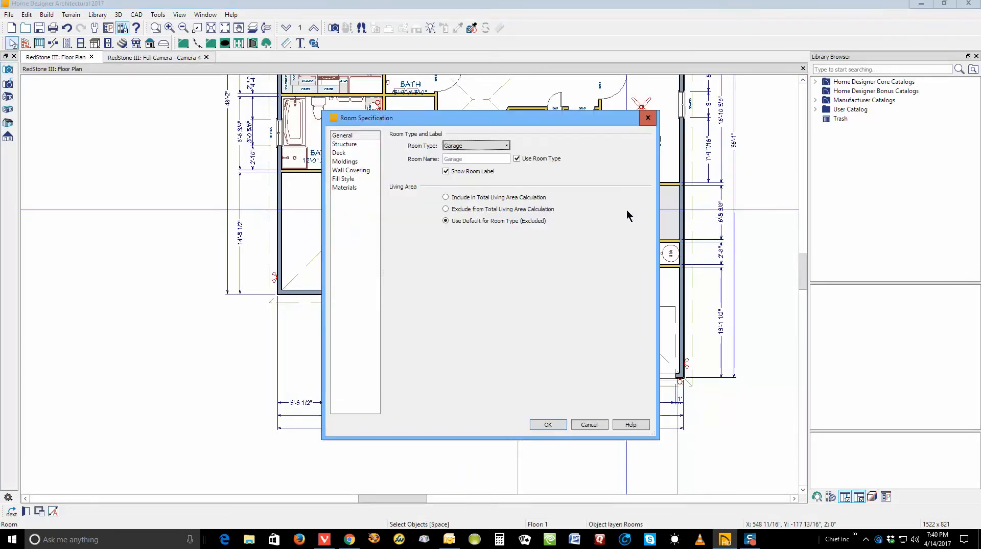
pyautogui.click(364, 145)
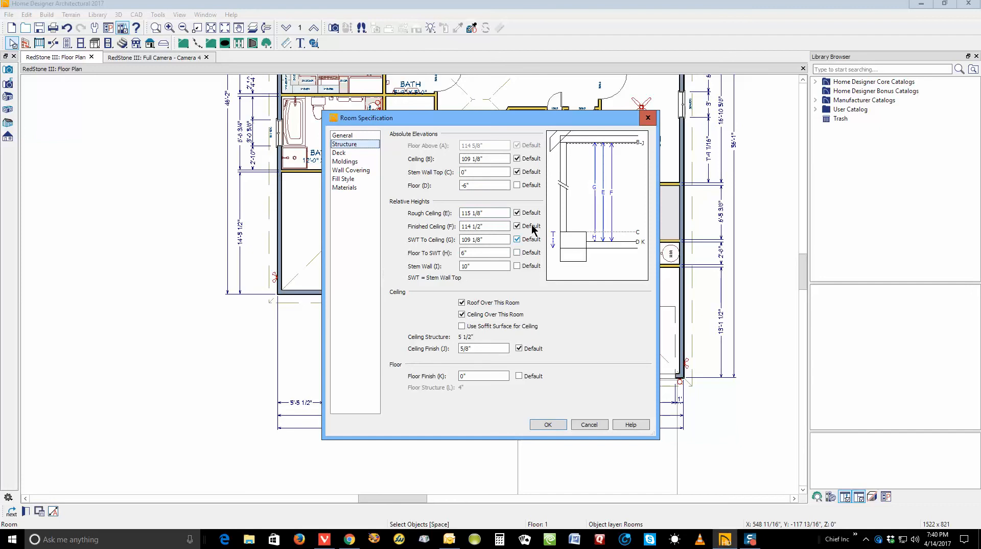
pyautogui.click(588, 425)
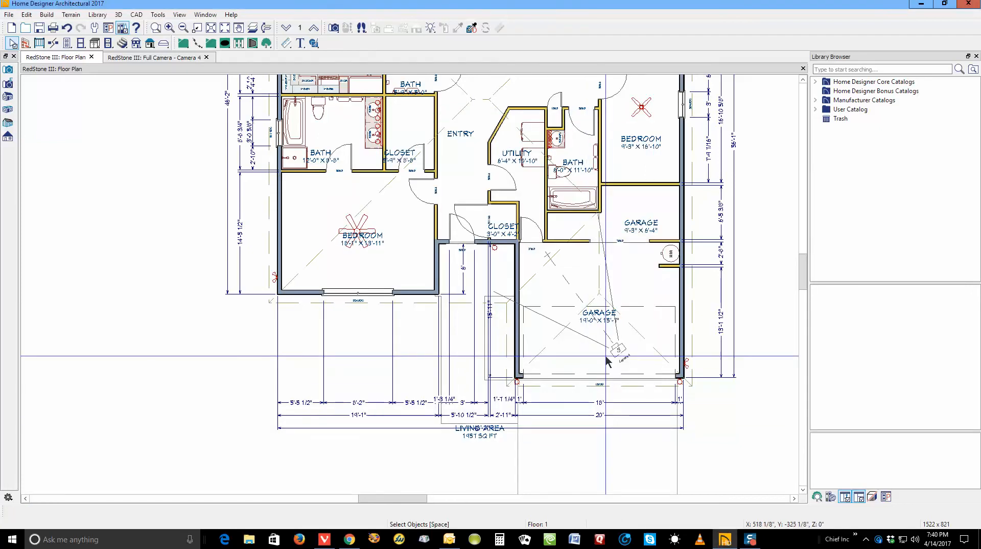
# Step: Examine the entry door inside the garage in the interior camera view, then close that view
pyautogui.hotkey('ctrl', 'Tab')
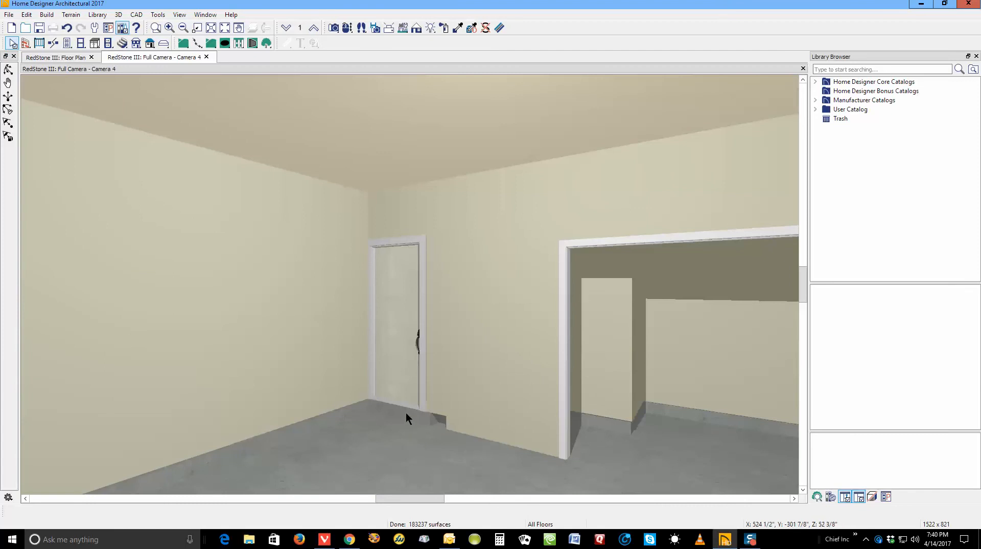
pyautogui.click(407, 384)
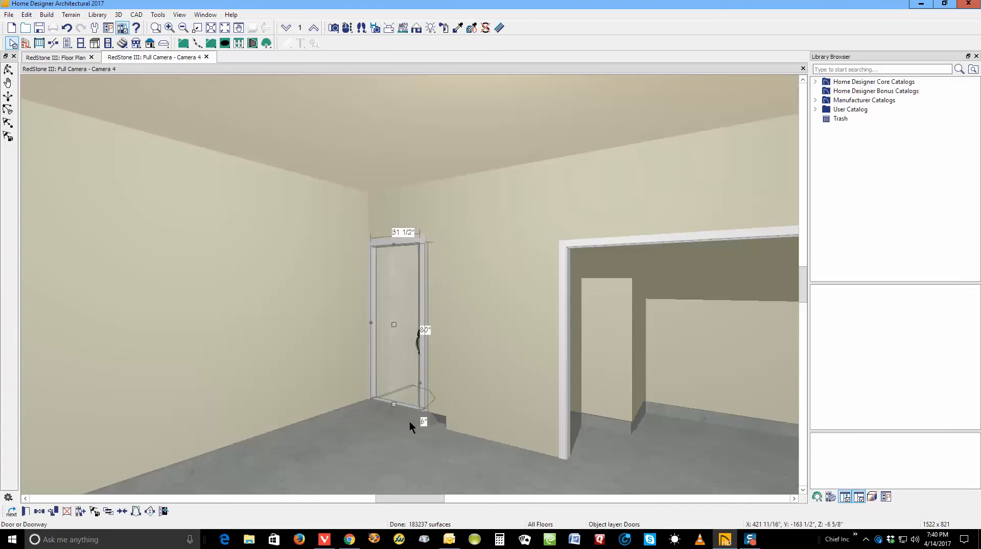
pyautogui.press('Escape')
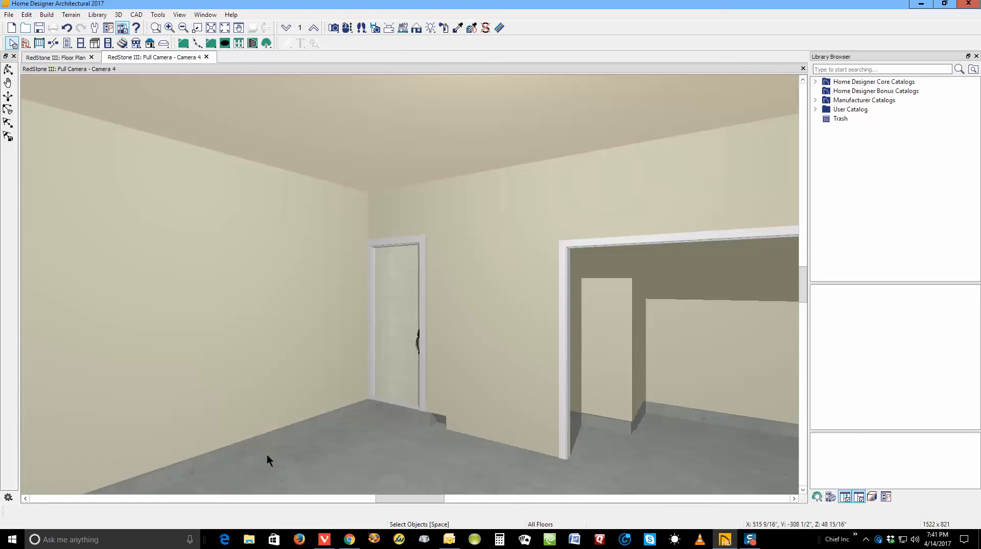
pyautogui.click(802, 68)
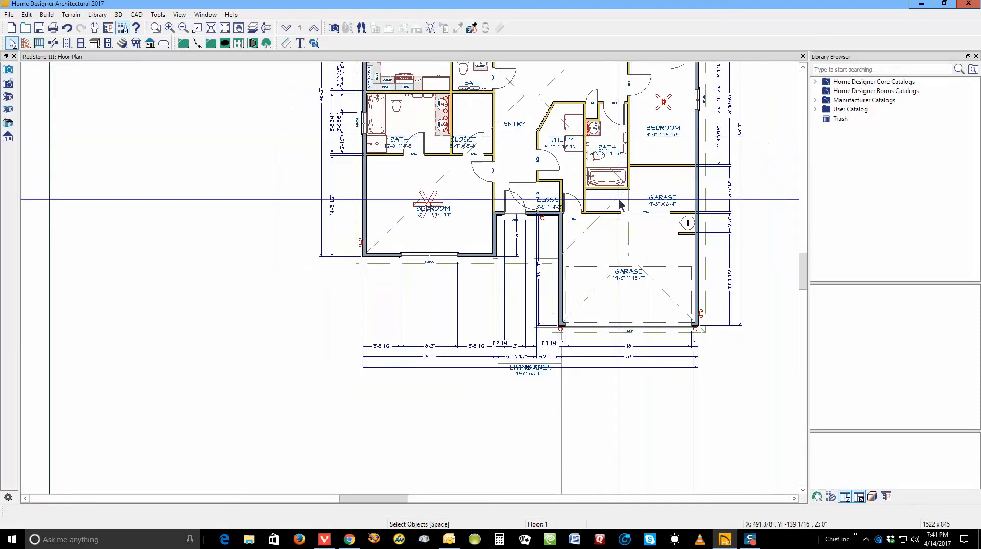
# Step: Go down to the foundation level and move the Living Area label just below the overall width dimension line
pyautogui.scroll(1, 593, 313)
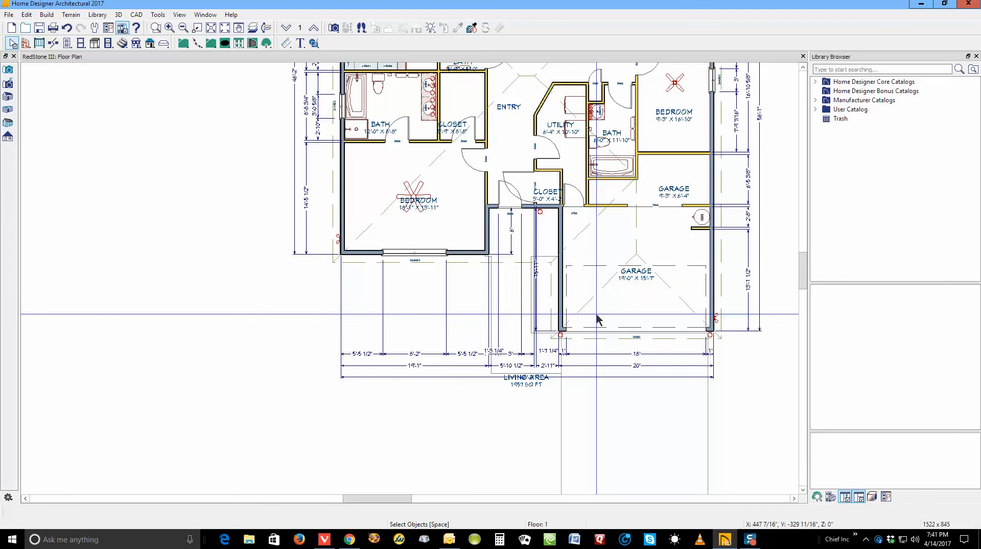
pyautogui.click(285, 29)
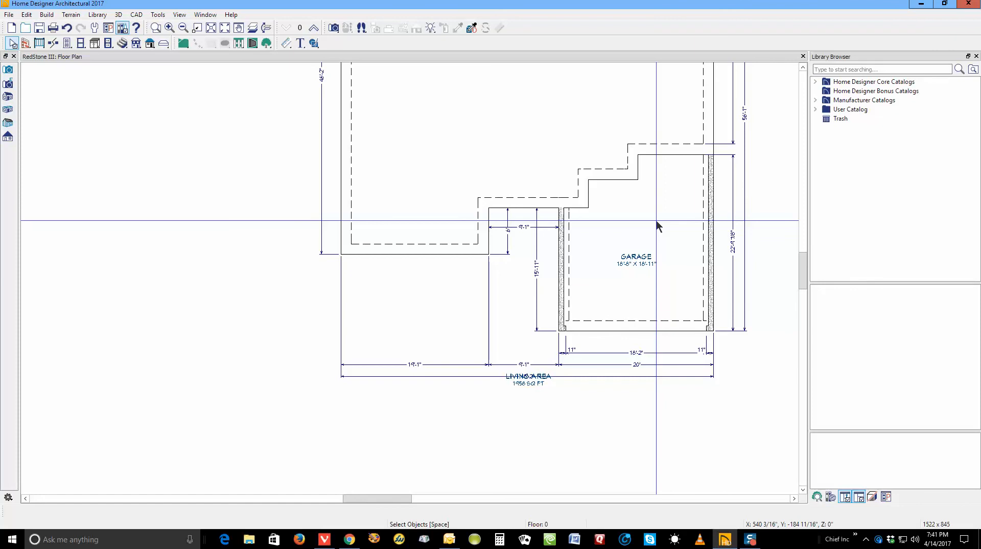
pyautogui.click(531, 379)
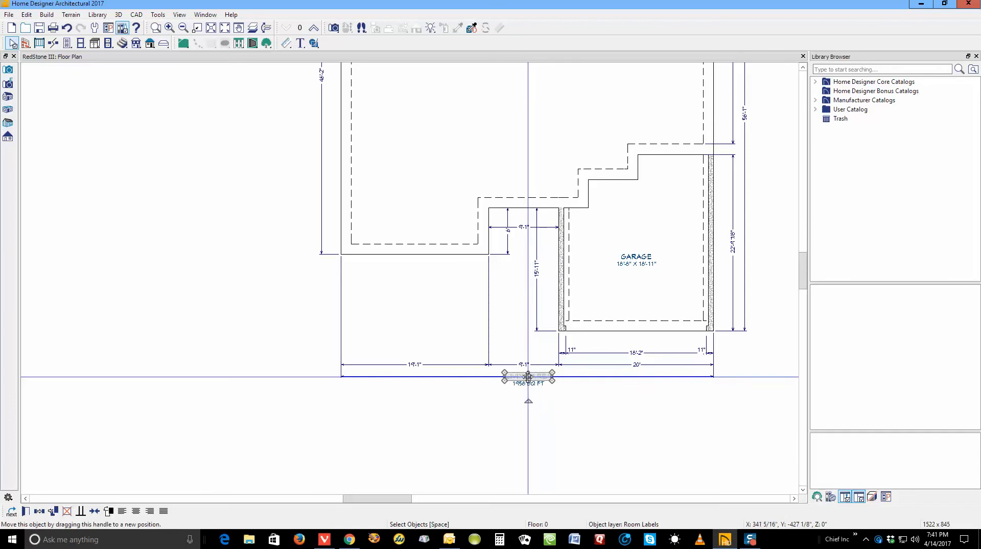
pyautogui.moveTo(528, 376); pyautogui.dragTo(530, 392)
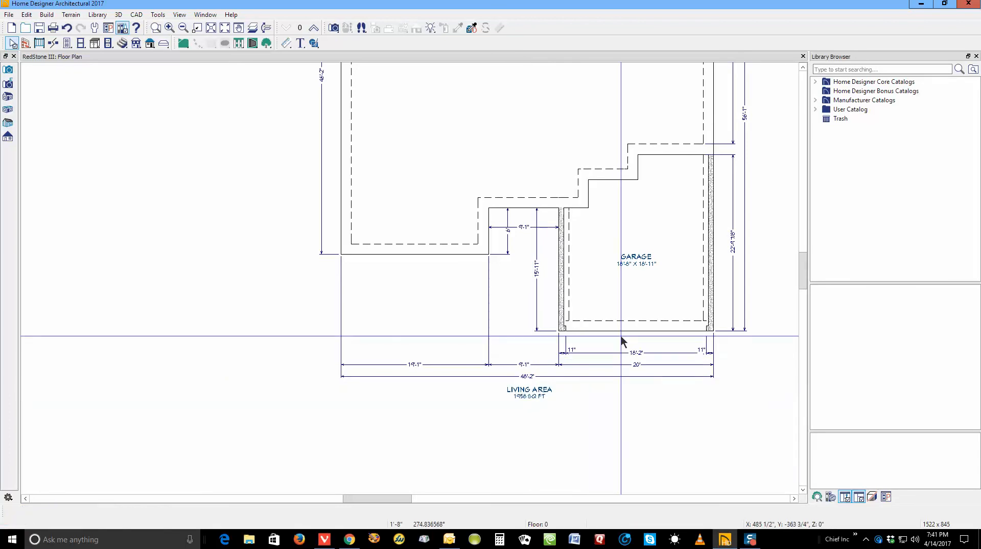
# Step: Create a perspective full overview of the house seen from the driveway and garage side
pyautogui.scroll(-2, 622, 322)
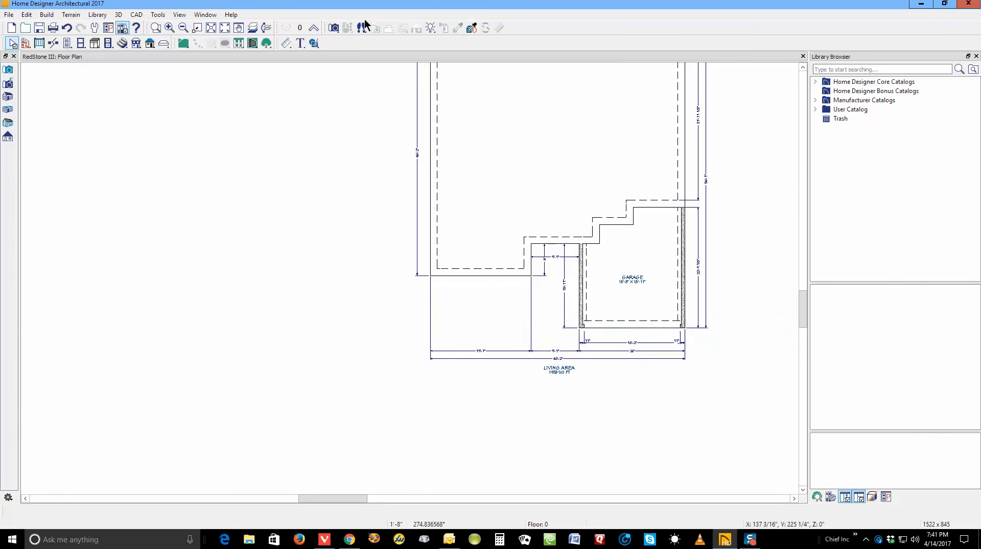
pyautogui.click(334, 27)
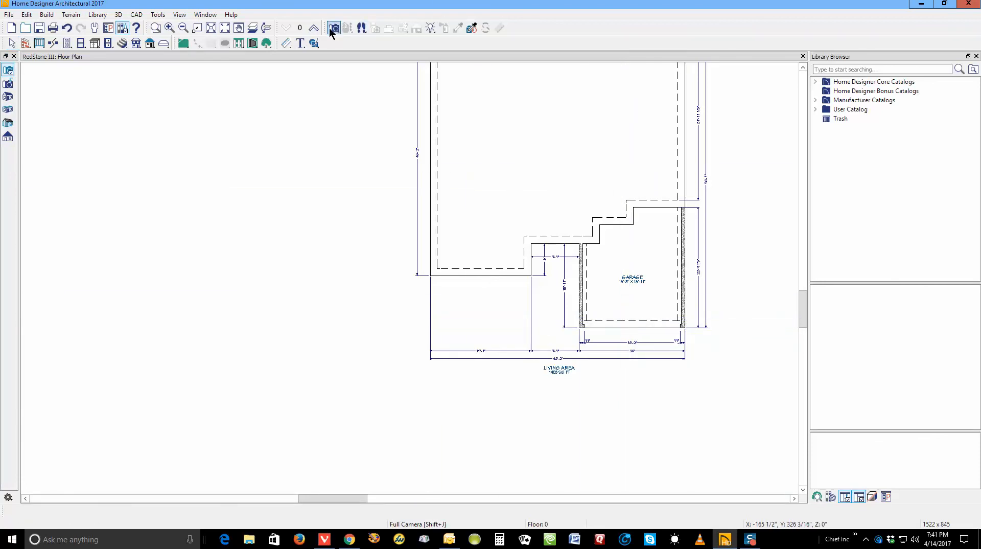
pyautogui.click(8, 96)
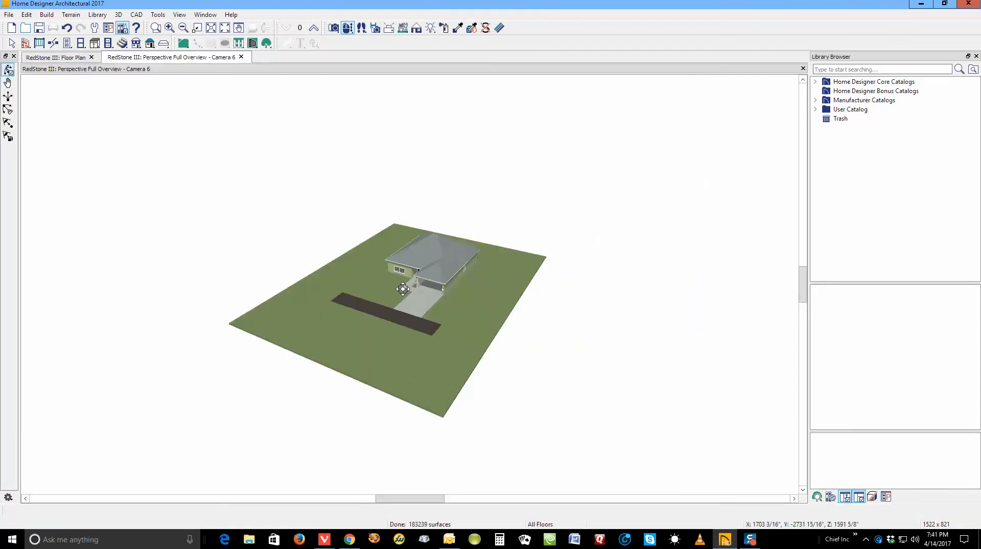
pyautogui.moveTo(403, 289); pyautogui.dragTo(420, 263)
pyautogui.scroll(3, 436, 270)
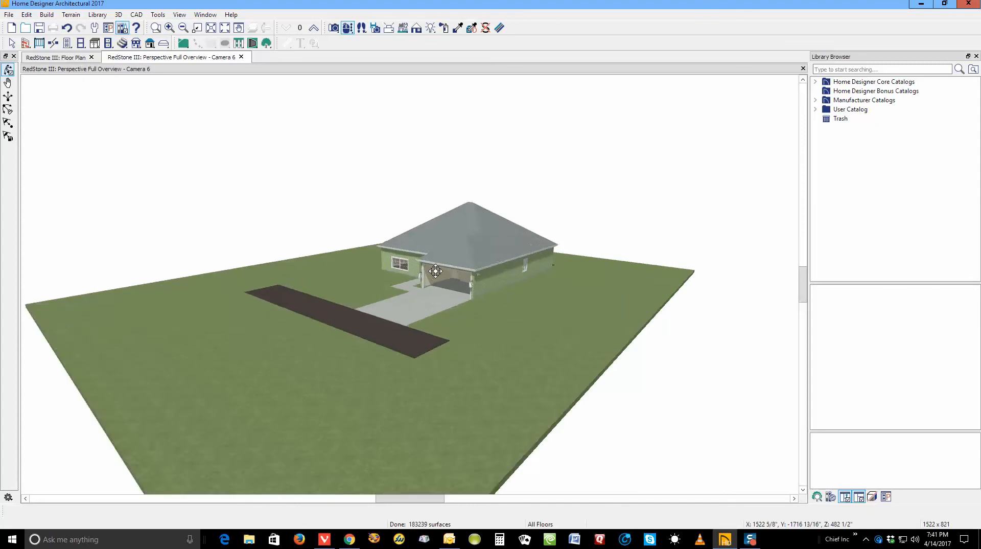
pyautogui.scroll(2, 435, 270)
# Step: Set the overhead garage door's 3D display to Show Closed
pyautogui.press('space')
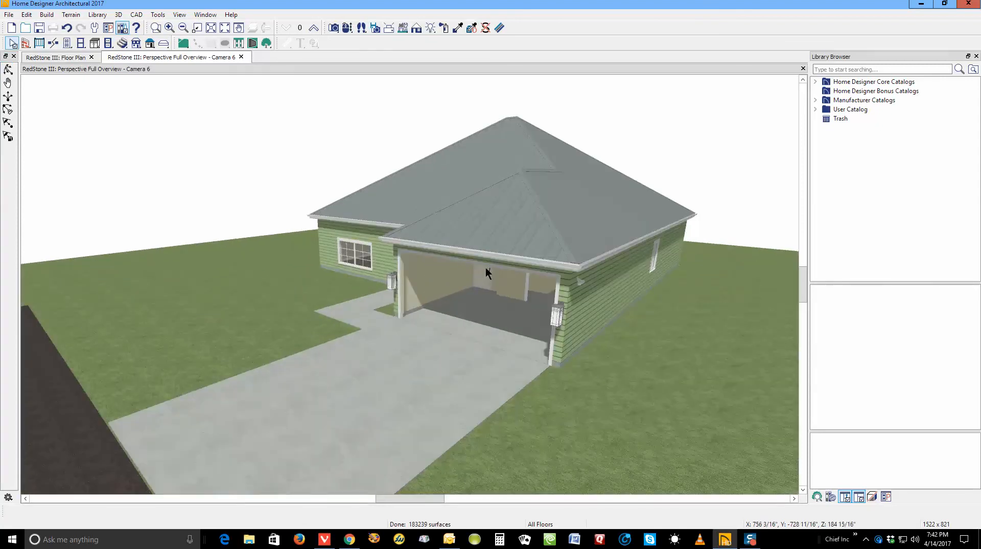
pyautogui.click(489, 264)
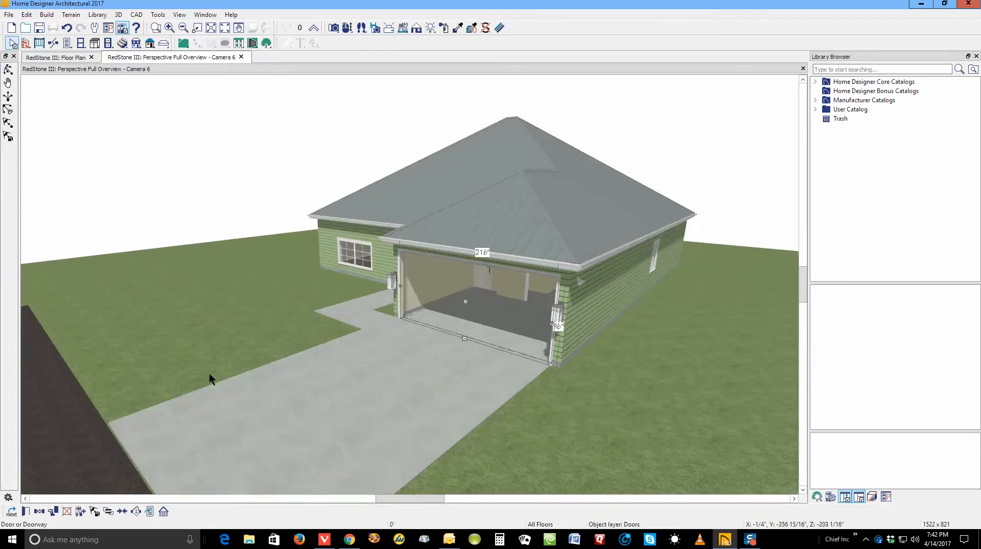
pyautogui.click(29, 513)
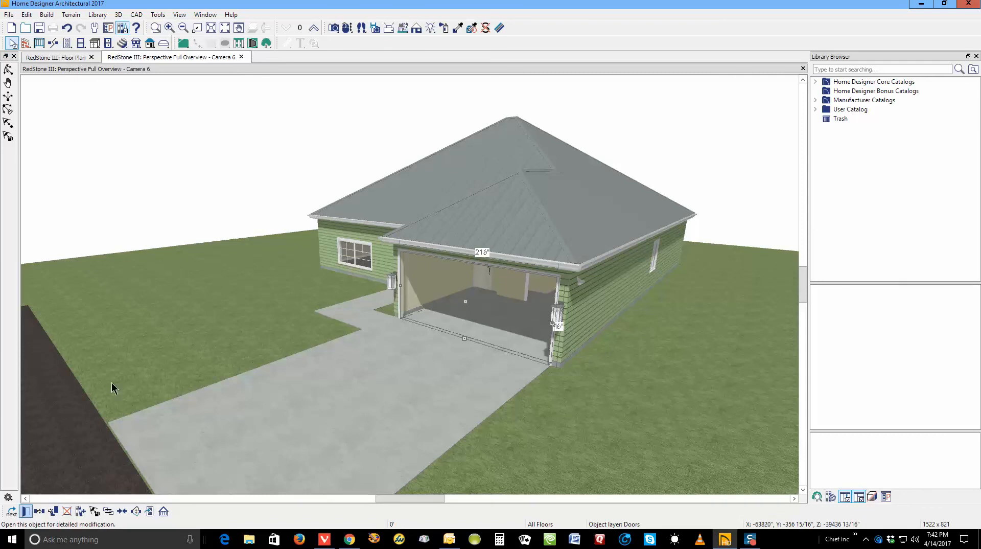
pyautogui.click(303, 183)
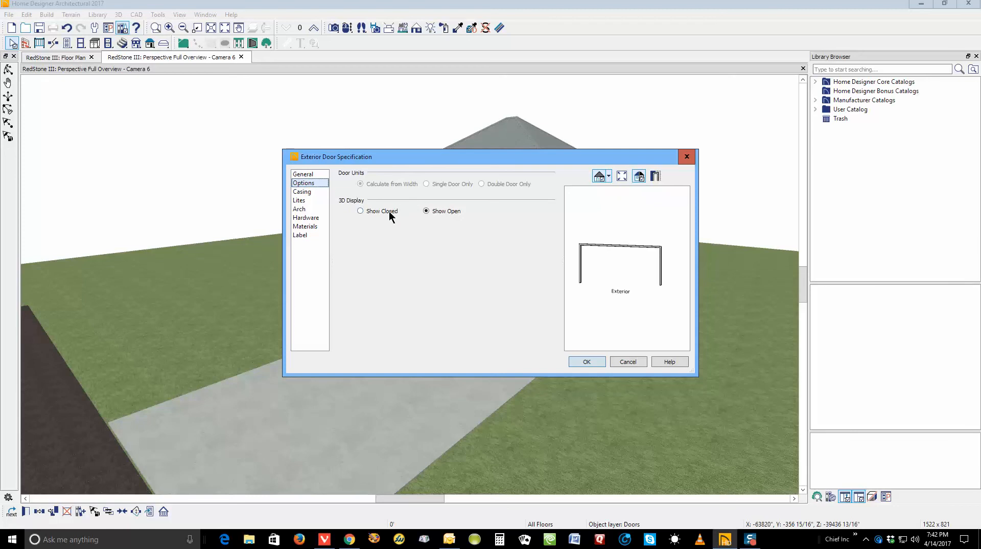
pyautogui.click(360, 210)
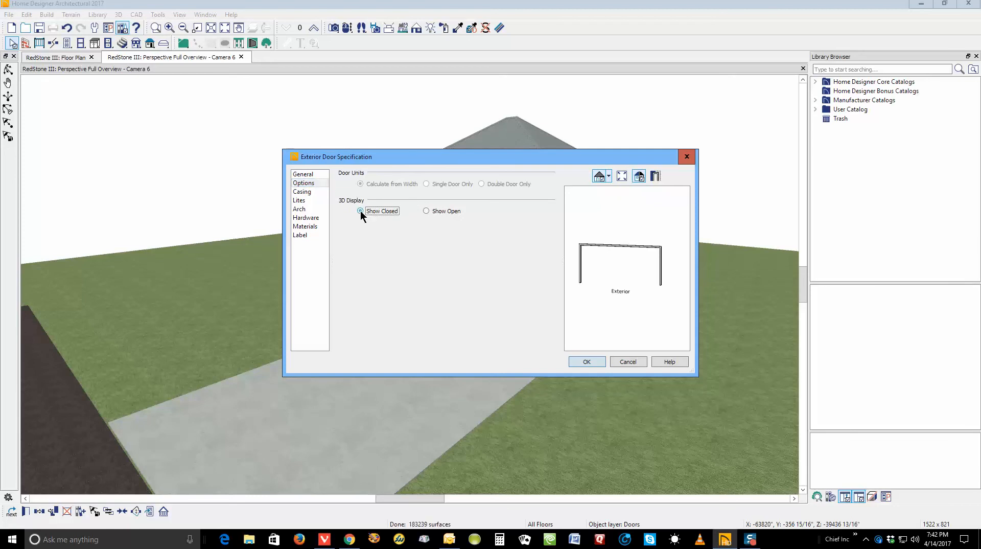
pyautogui.click(586, 362)
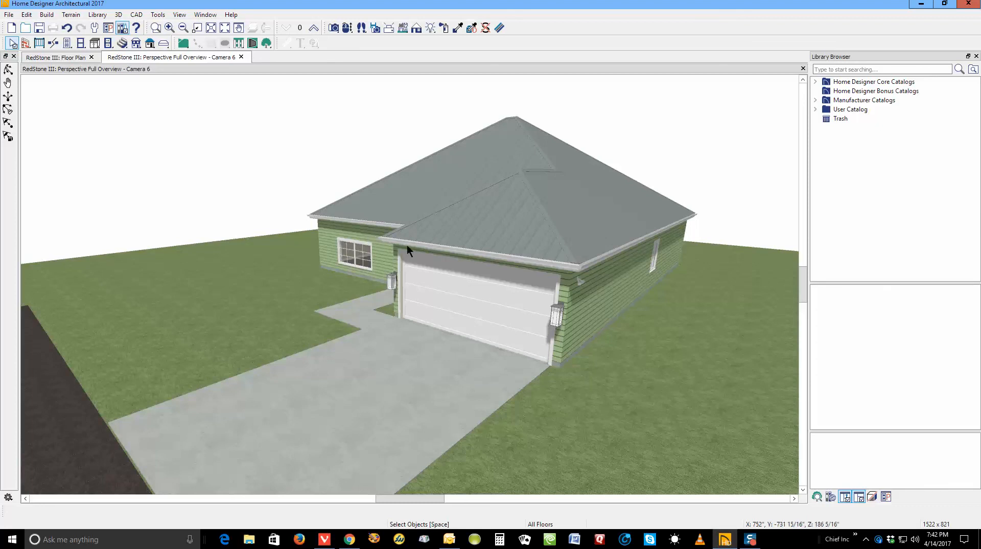
pyautogui.scroll(1, 508, 259)
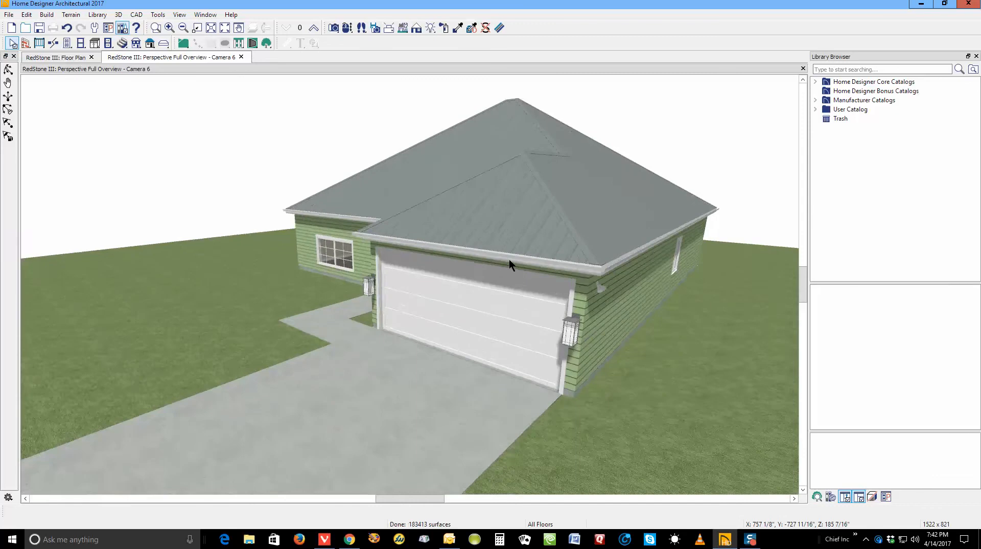
pyautogui.scroll(1, 509, 259)
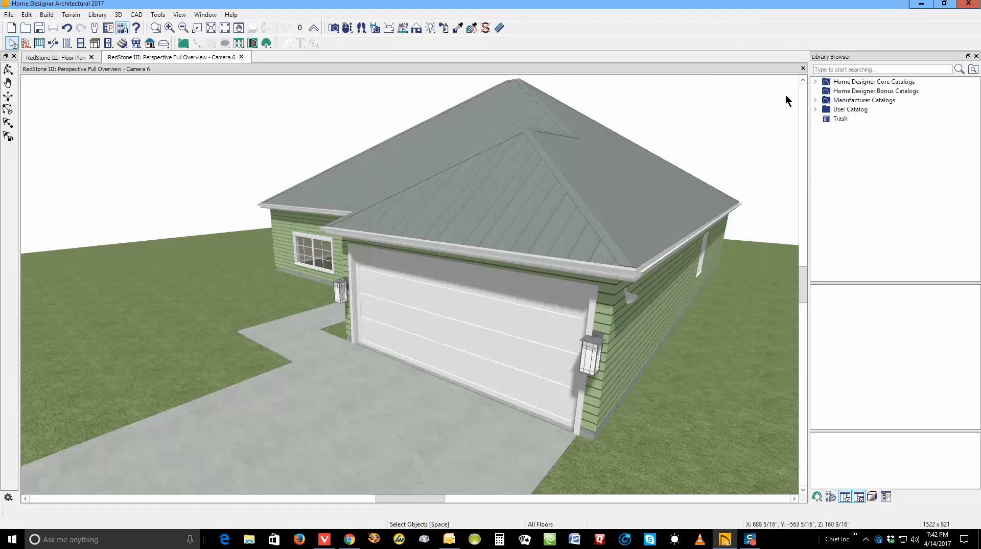
# Step: Close the overview, return to floor 1, and create a new perspective full overview showing the rear deck
pyautogui.click(803, 69)
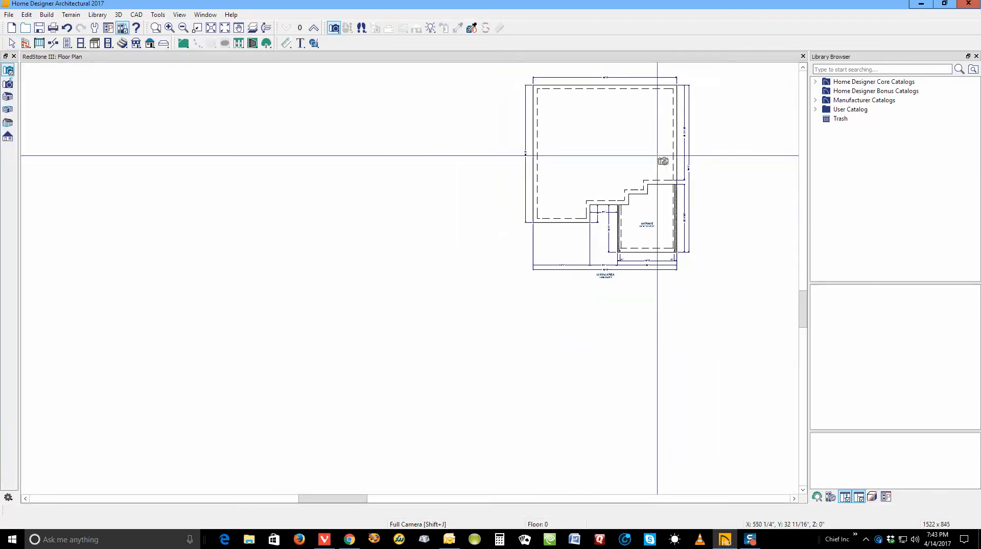
pyautogui.click(313, 28)
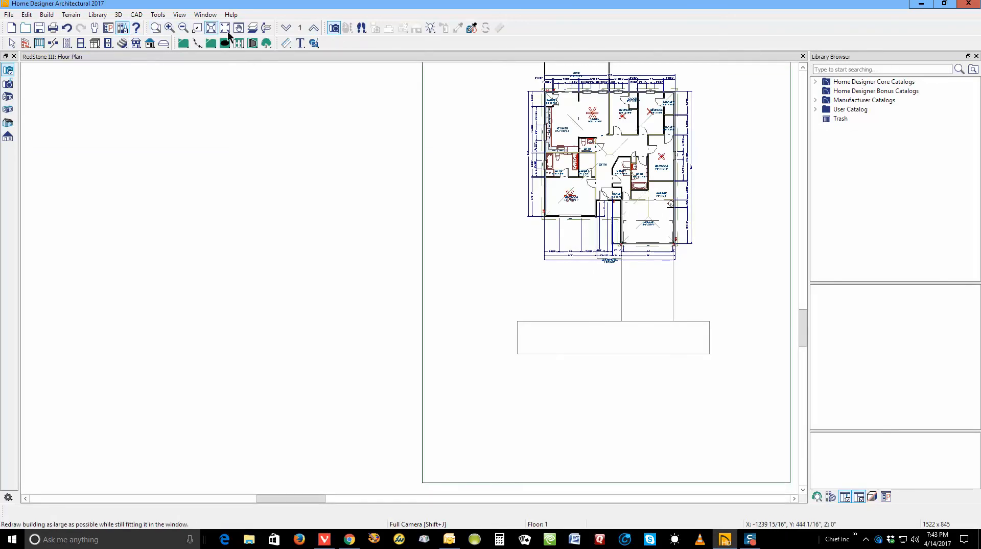
pyautogui.click(8, 95)
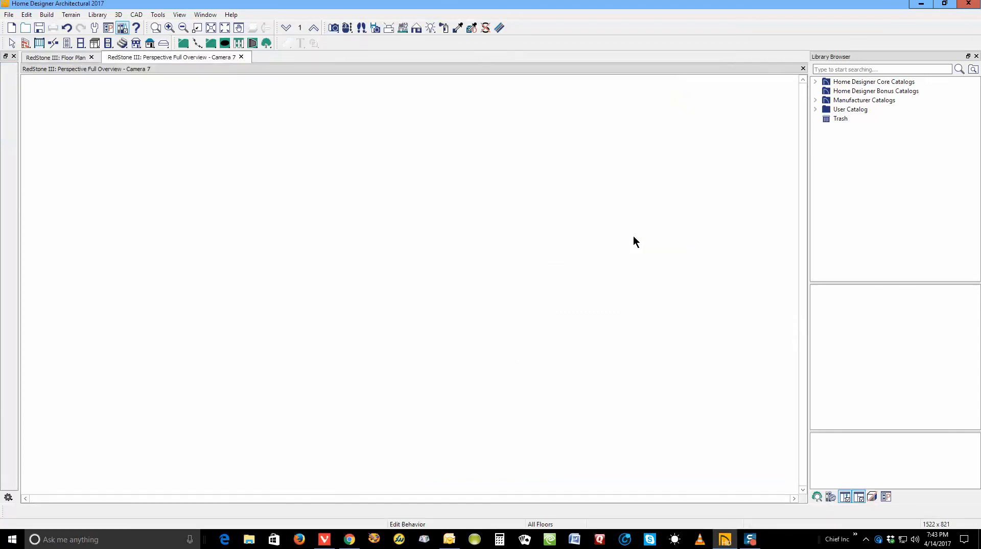
pyautogui.moveTo(636, 257); pyautogui.dragTo(411, 223)
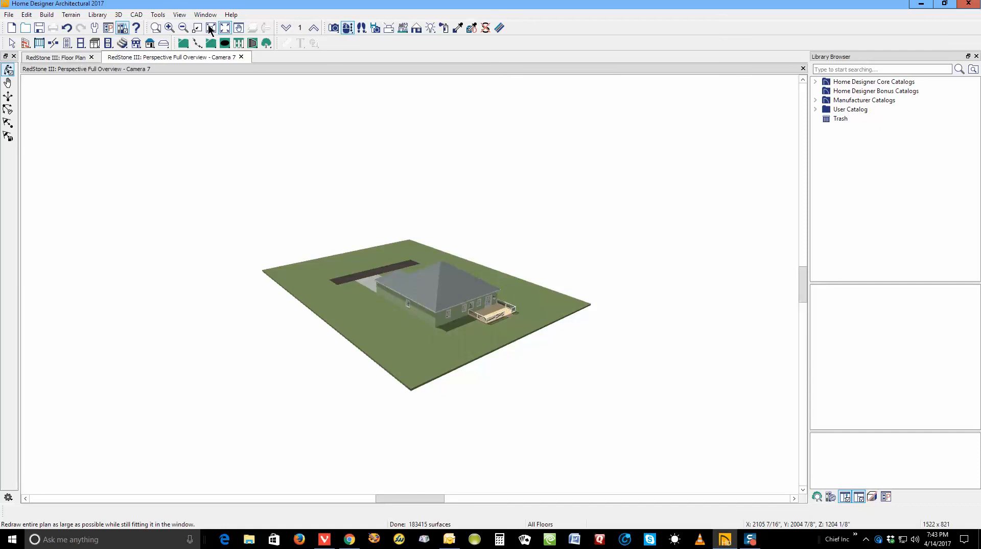
pyautogui.click(156, 28)
pyautogui.moveTo(346, 250); pyautogui.dragTo(528, 348)
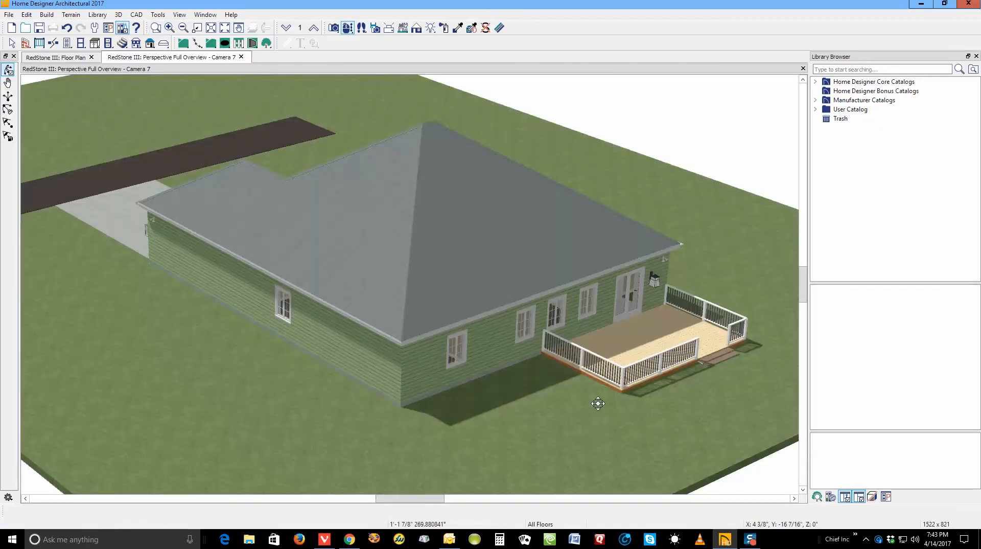
pyautogui.moveTo(598, 404); pyautogui.dragTo(577, 312)
# Step: Set the rear deck's absolute floor elevation, Floor (C), to -3" instead of the default in its room specification
pyautogui.press('Escape')
pyautogui.click(584, 299)
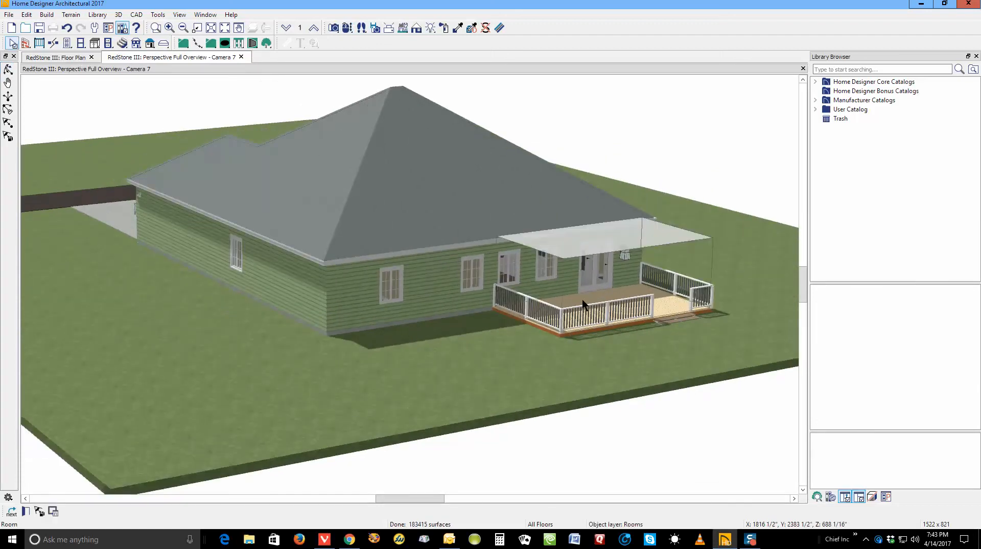
pyautogui.click(25, 511)
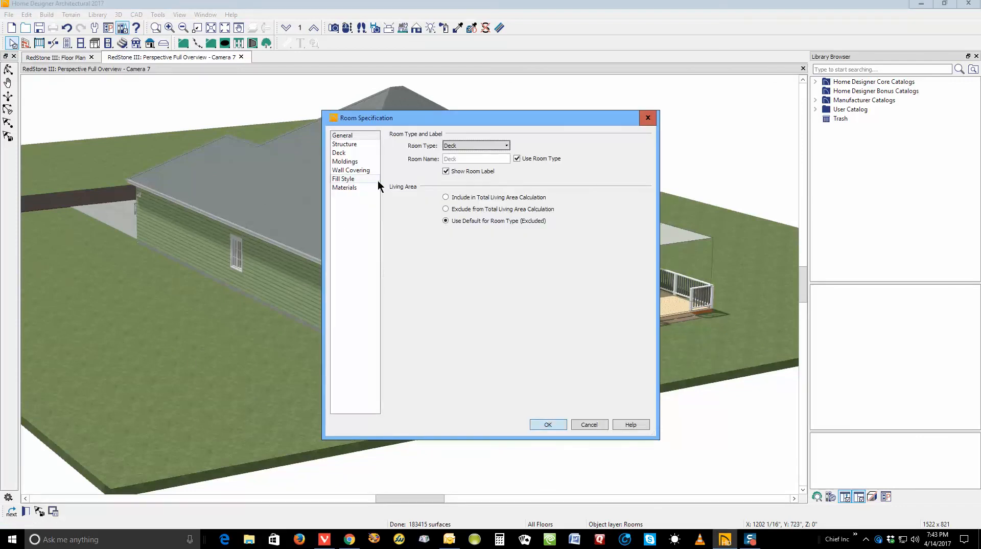
pyautogui.click(363, 143)
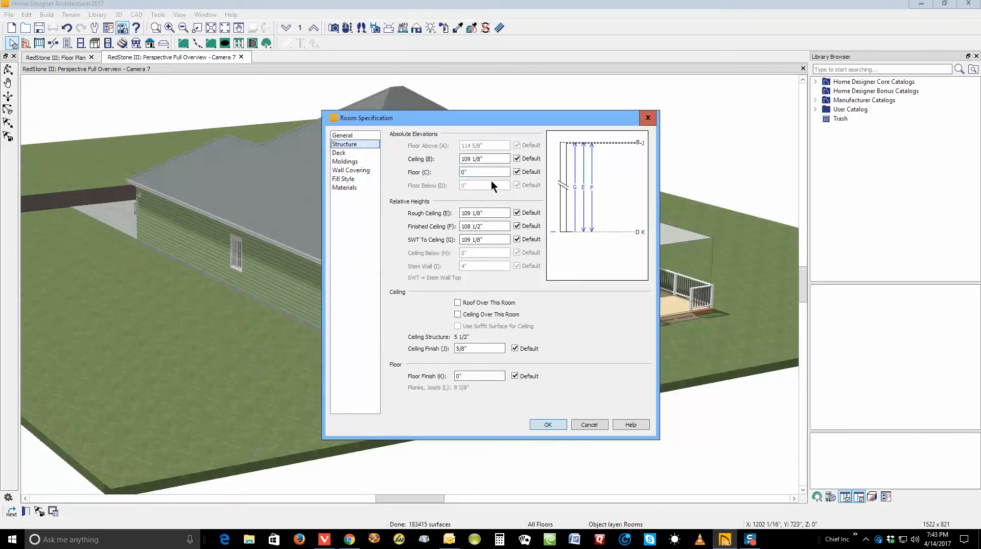
pyautogui.click(516, 172)
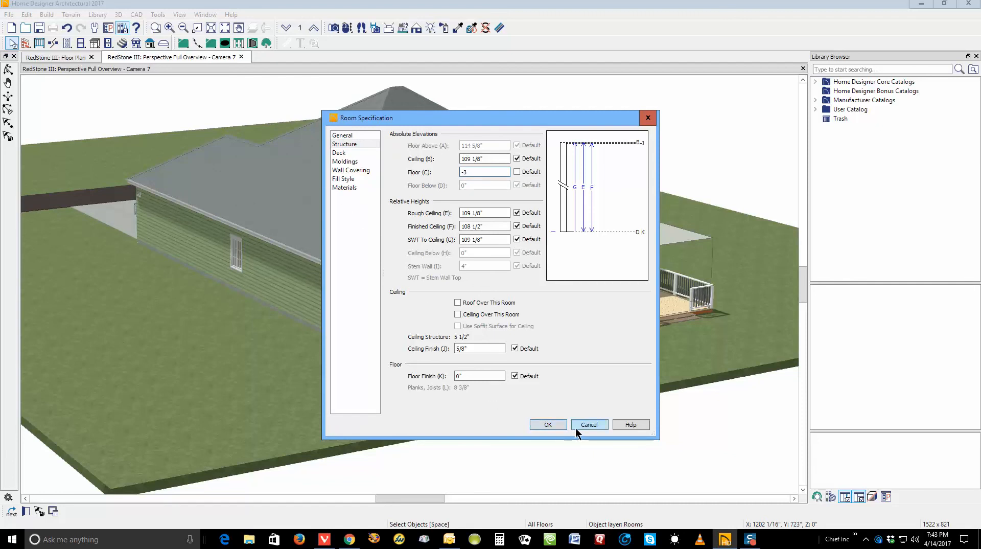
pyautogui.click(544, 422)
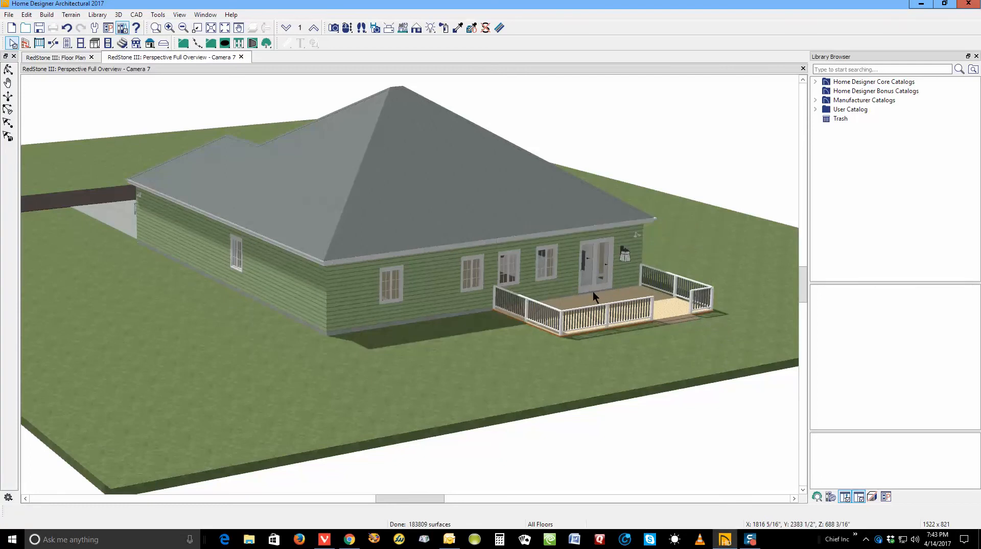
# Step: Examine the rear deck's level against the double door and house wall in the perspective overview, and close that camera view
pyautogui.scroll(5, 593, 292)
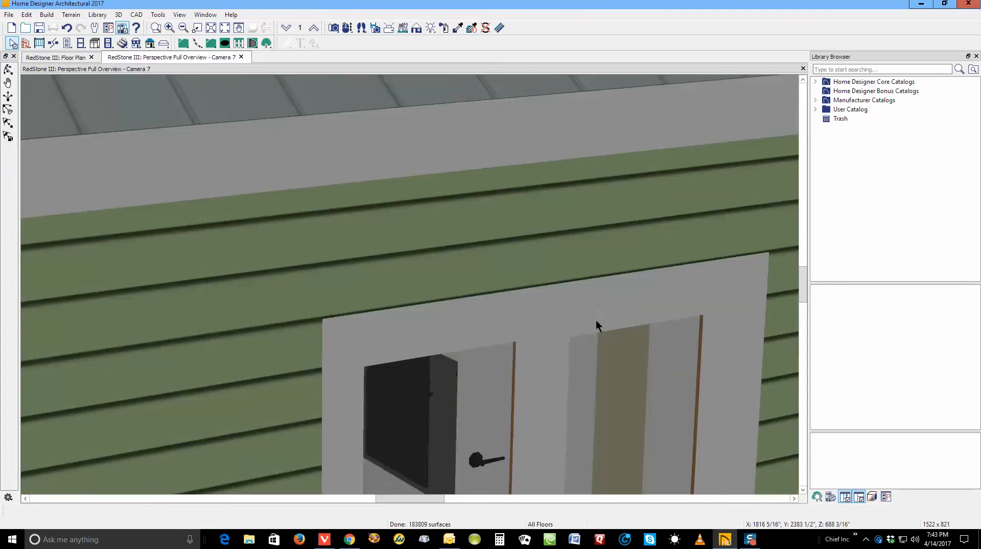
pyautogui.scroll(-5, 596, 320)
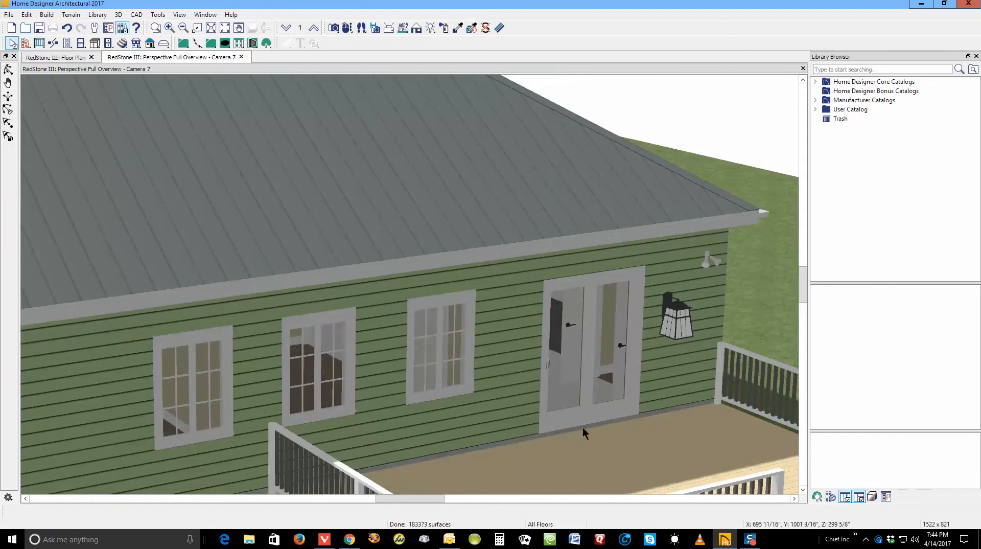
pyautogui.scroll(-8, 649, 352)
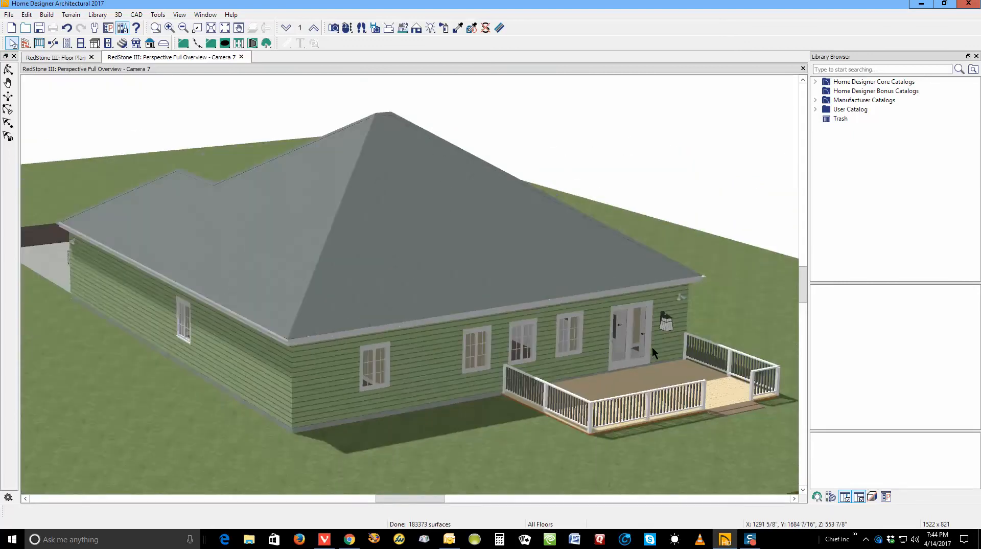
pyautogui.scroll(-2, 651, 347)
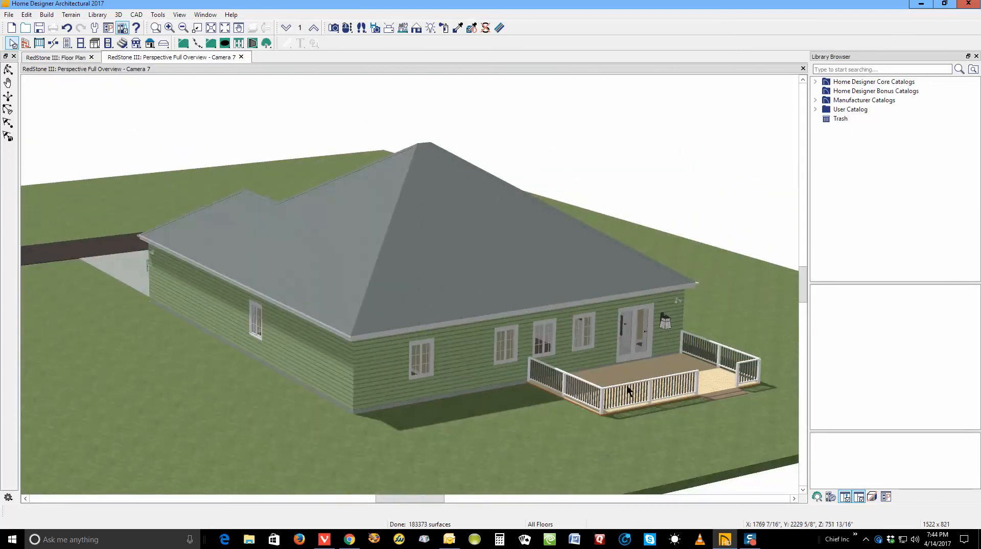
pyautogui.scroll(-2, 615, 375)
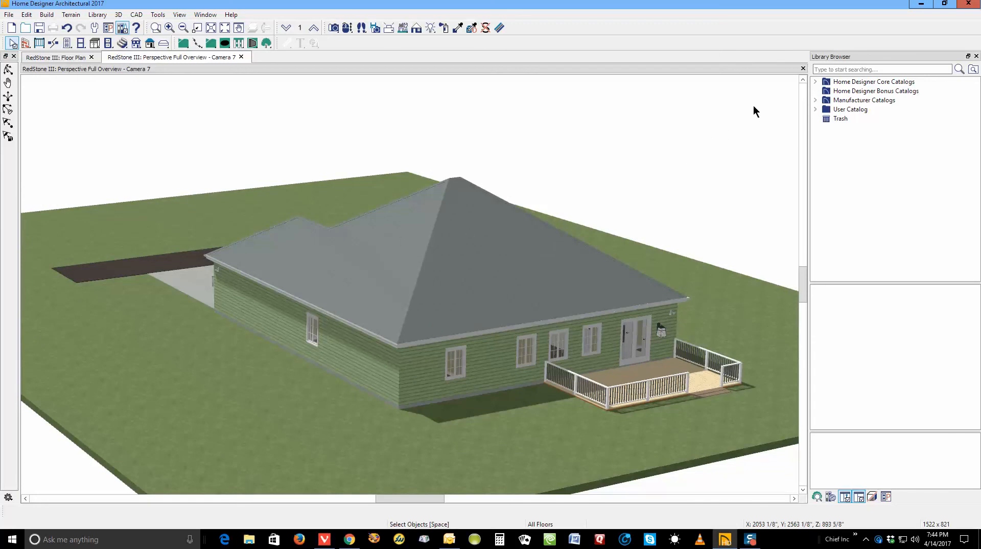
pyautogui.click(803, 68)
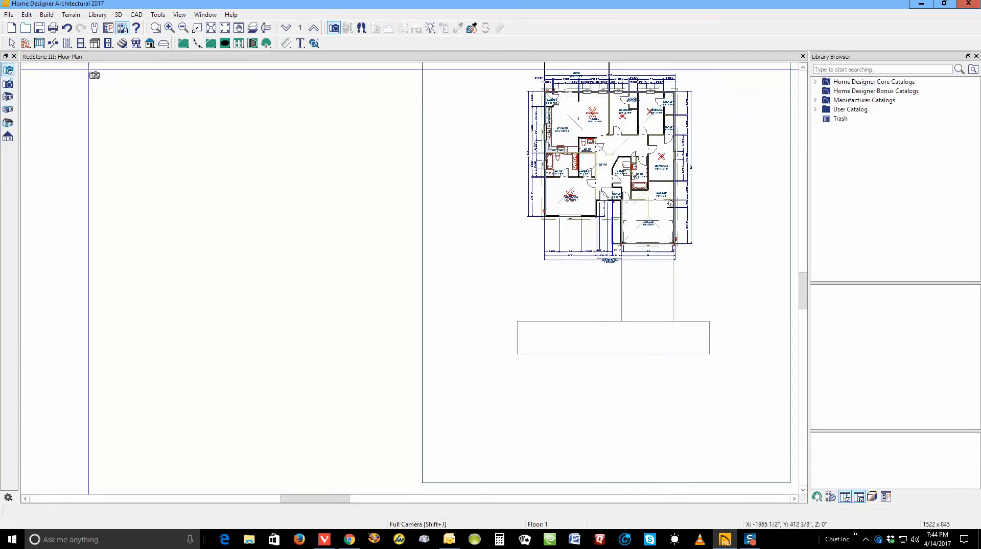